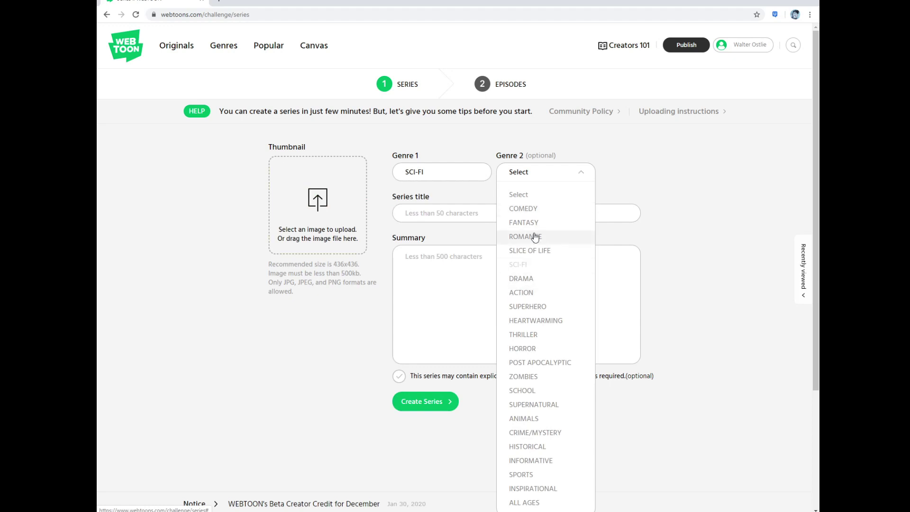
Set the second genre to COMEDY and title the series "Joe v. Sindra".
left_click(534, 209)
left_click(446, 215)
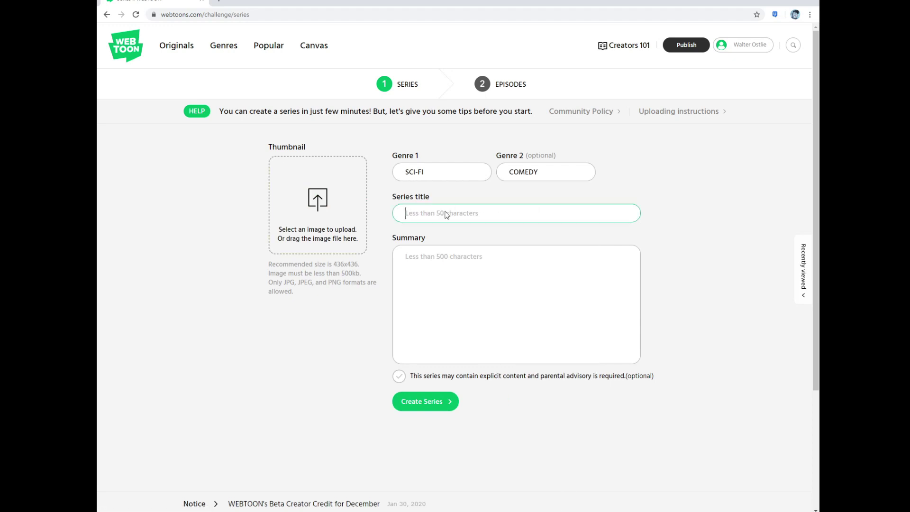
type("Ho")
type("Joe v. Sindra")
Write the summary "This is a comic I made to demonstrate making a webtoon comic from start to finish on my YouTube Channel" plus the channel link.
left_click(468, 306)
type("This is a comic I made to demonstrate")
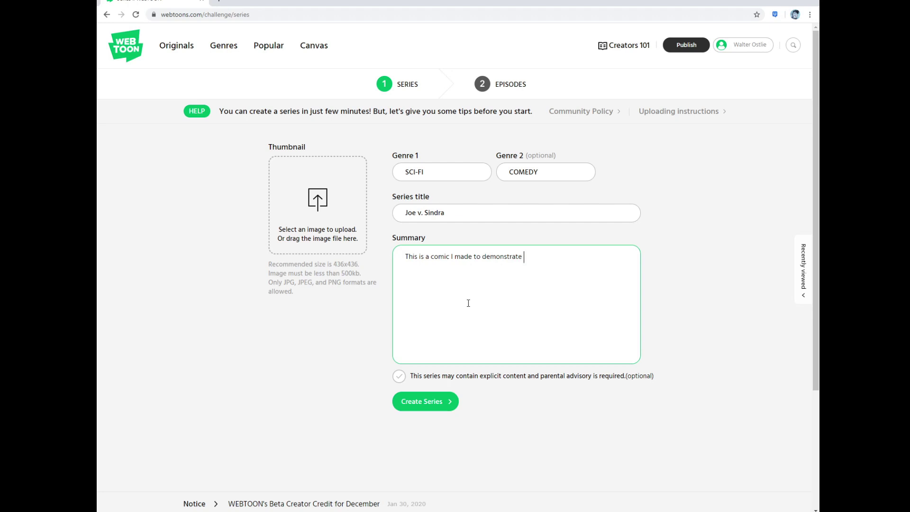
type(" making a webtoon comic from start to finish youi")
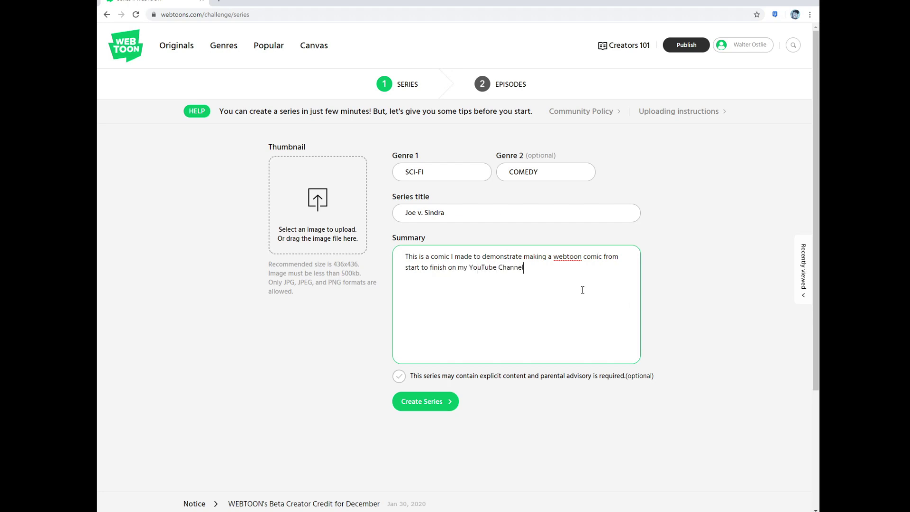
In Clip Studio Paint, select a roughly square area around the frightened man in the red-lit panel and create a new document from its copy.
double_click(346, 265)
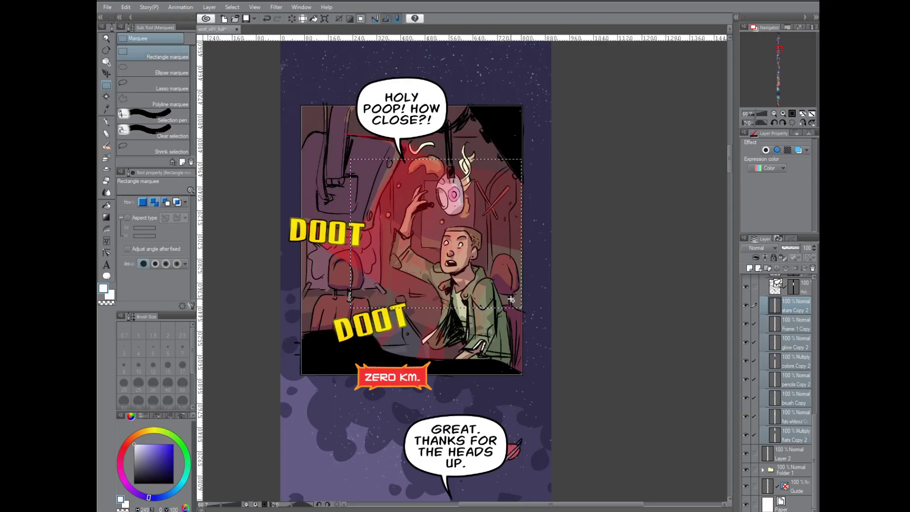
left_click_drag(363, 157, 520, 318)
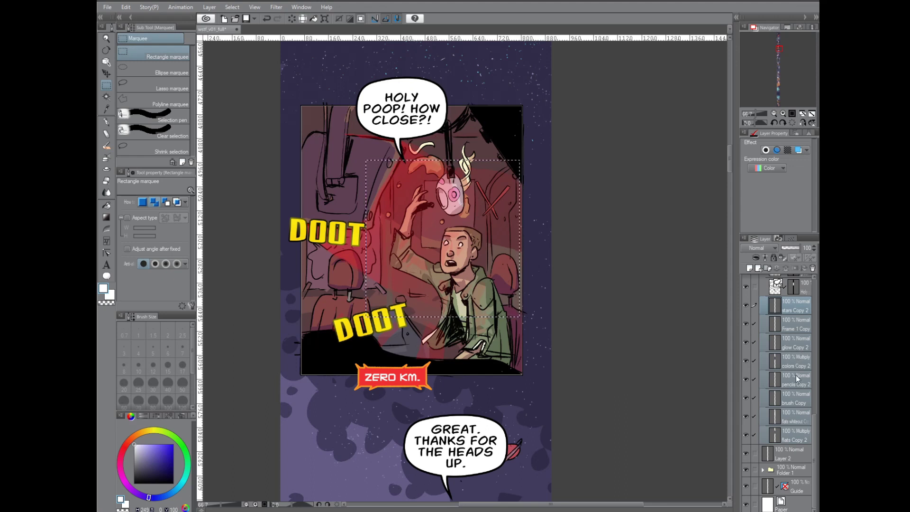
left_click(108, 8)
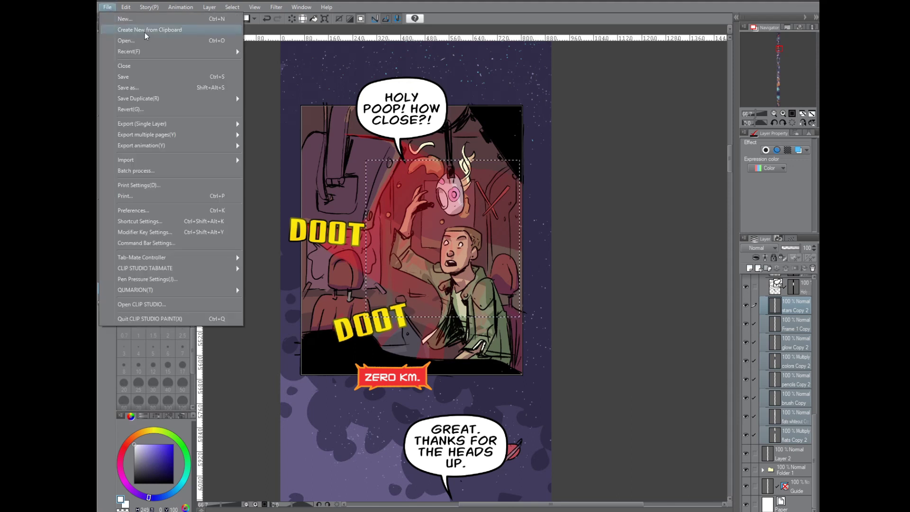
left_click(144, 31)
Make the new canvas square by setting its height to 512 px.
left_click(126, 7)
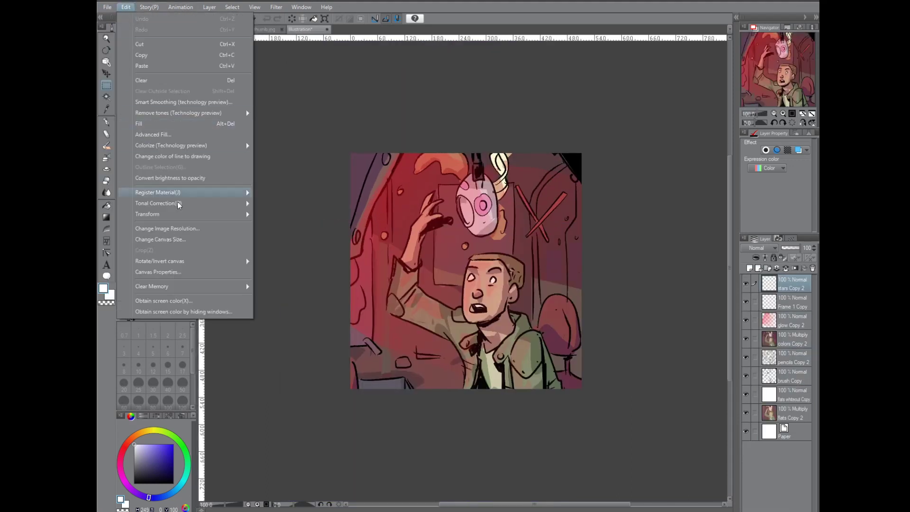
left_click(174, 239)
double_click(373, 33)
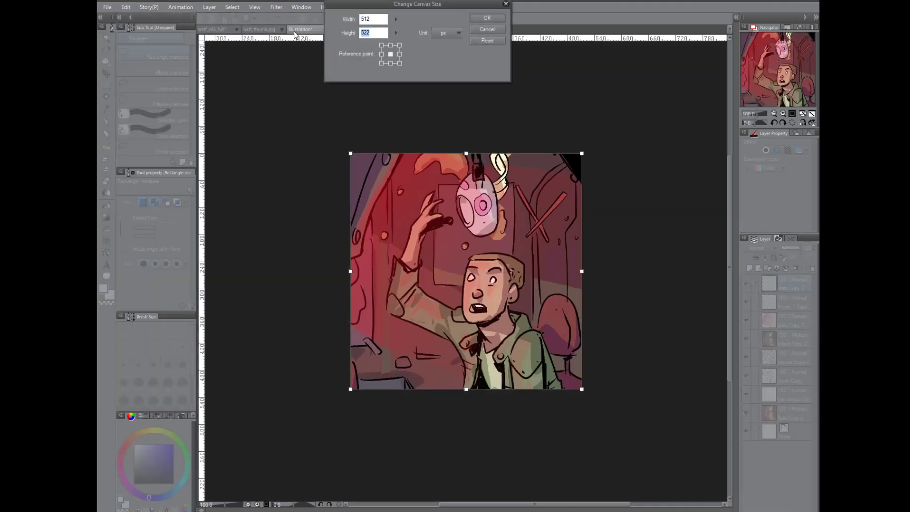
type("4")
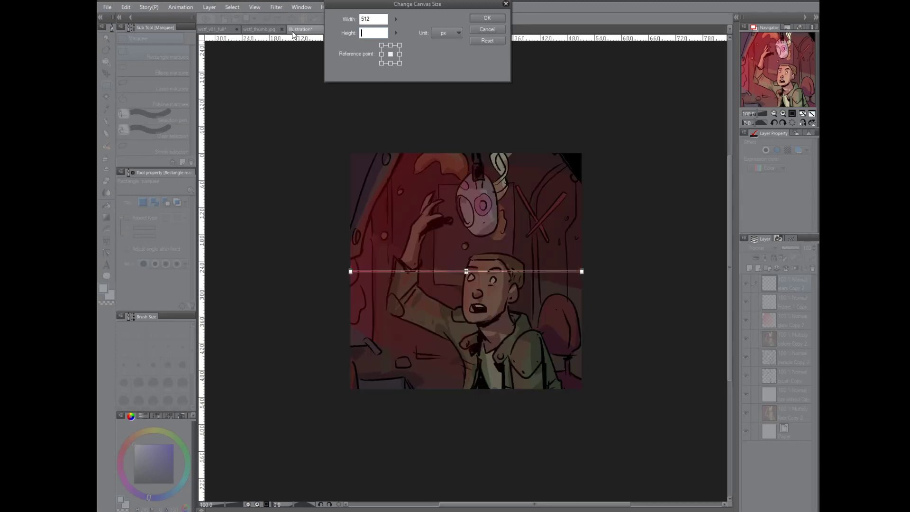
type("512")
key("Return")
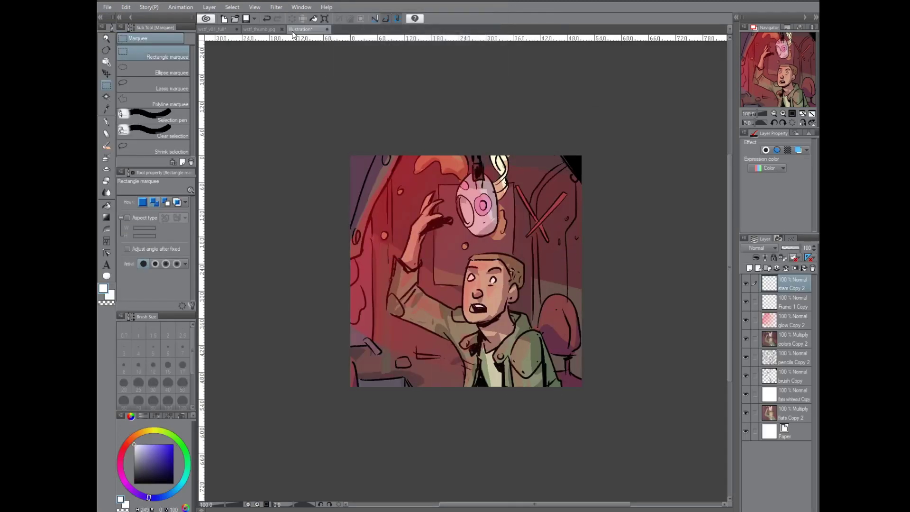
Save the square image as a JPEG over the existing wstf_thumb.jpg.
left_click(107, 7)
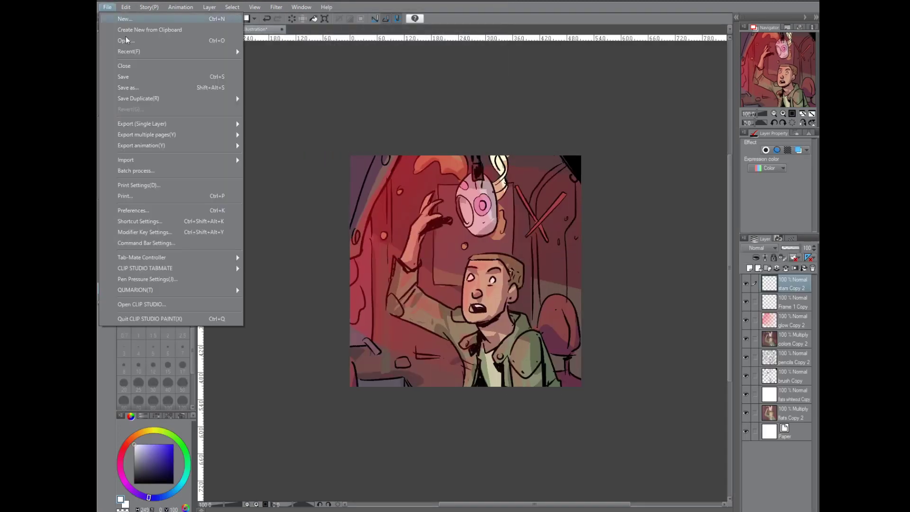
left_click(141, 90)
left_click(327, 302)
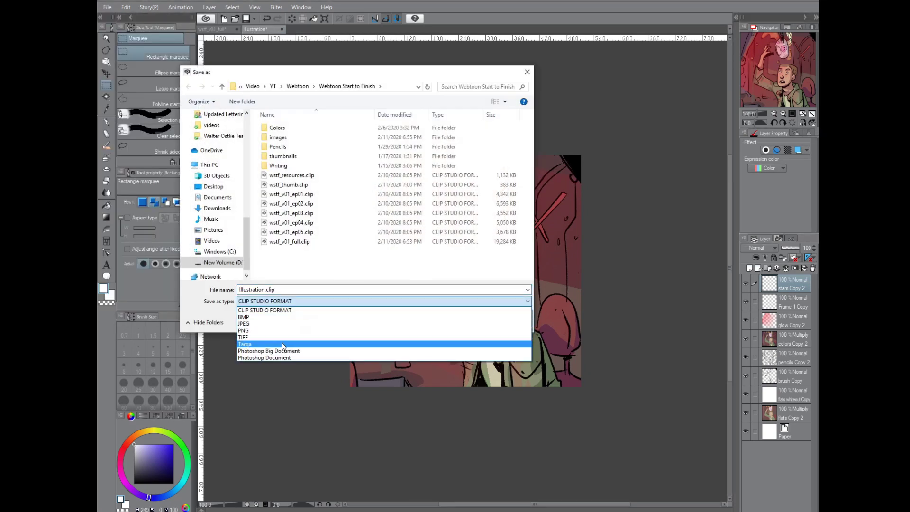
left_click(277, 323)
left_click(287, 175)
left_click(459, 321)
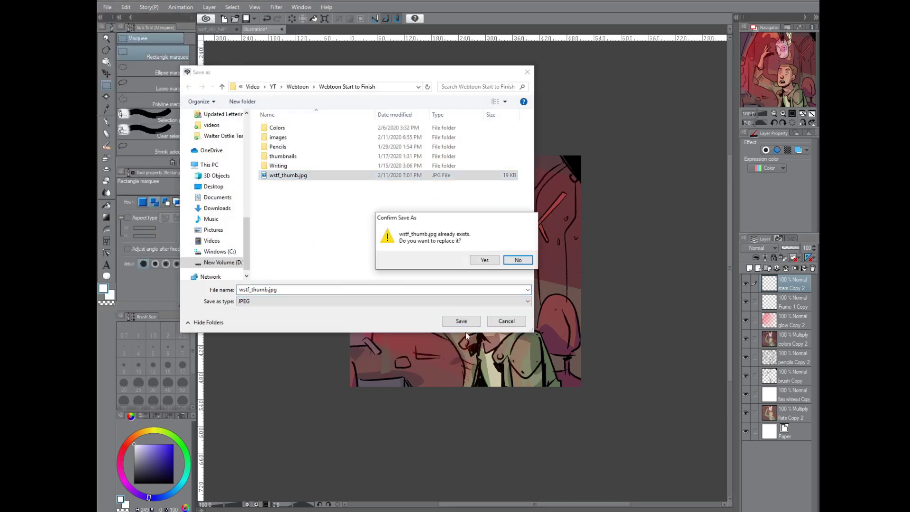
left_click(489, 257)
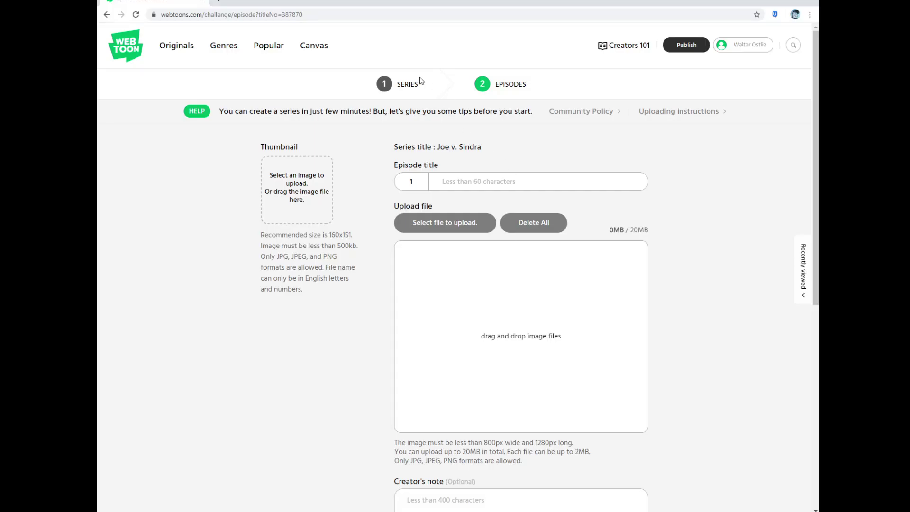
On the WEBTOON series page, upload wstf_thumb.jpg as the series thumbnail and save the series.
left_click(398, 87)
left_click(303, 204)
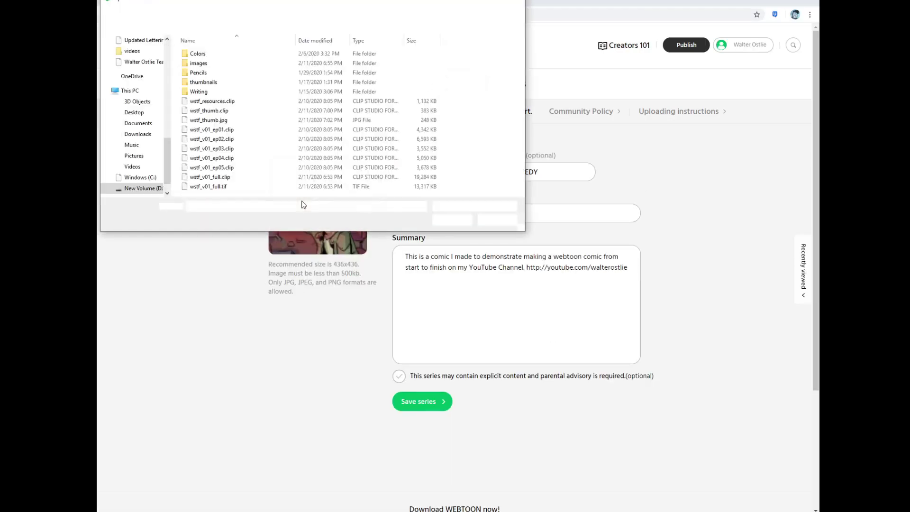
double_click(223, 122)
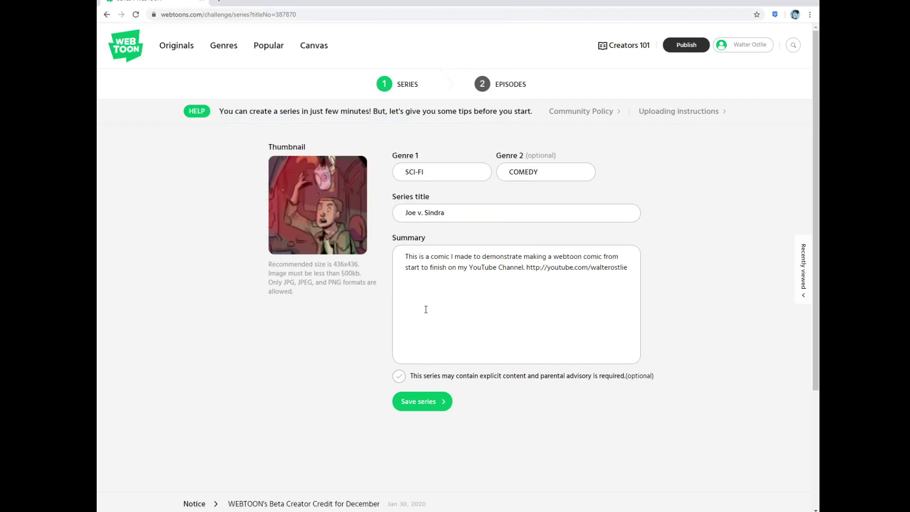
left_click(417, 401)
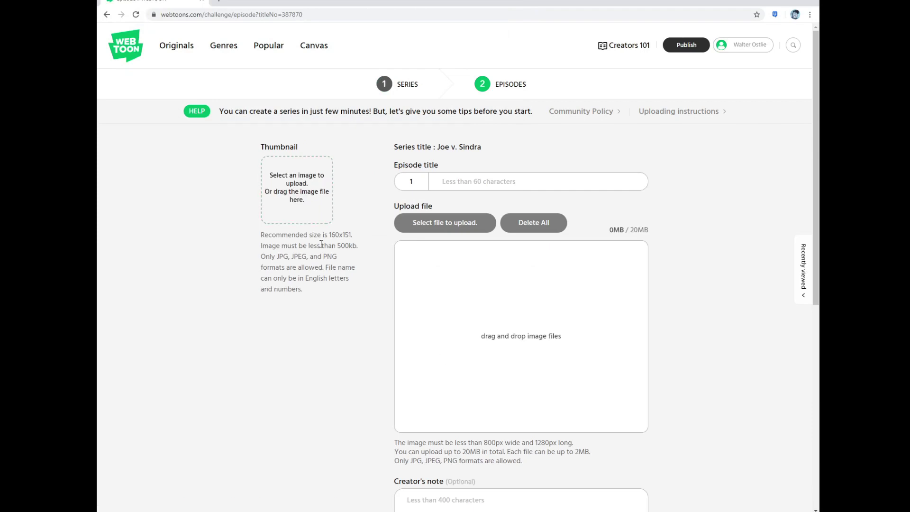
Check the recommended episode thumbnail size, then scale the image in Clip Studio Paint to a width of 160 px.
left_click_drag(324, 236, 367, 240)
key("alt+Tab")
left_click(126, 7)
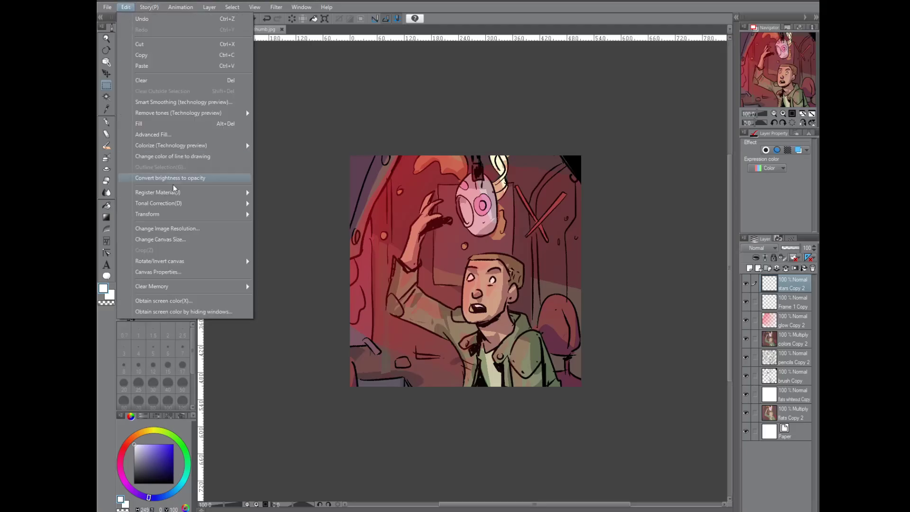
left_click(185, 227)
type("160")
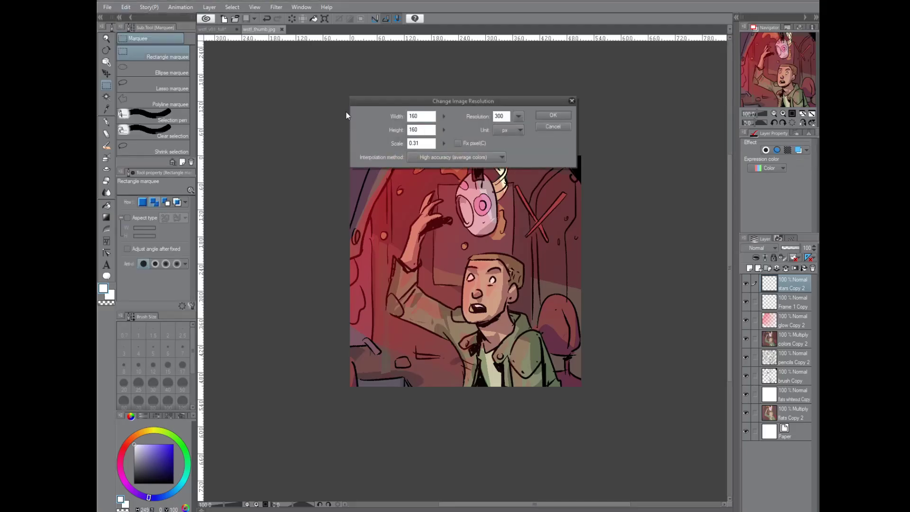
key("Return")
Reduce the thumbnail's height to 151 px.
left_click(125, 7)
left_click(162, 232)
key("Tab")
type("151")
key("Return")
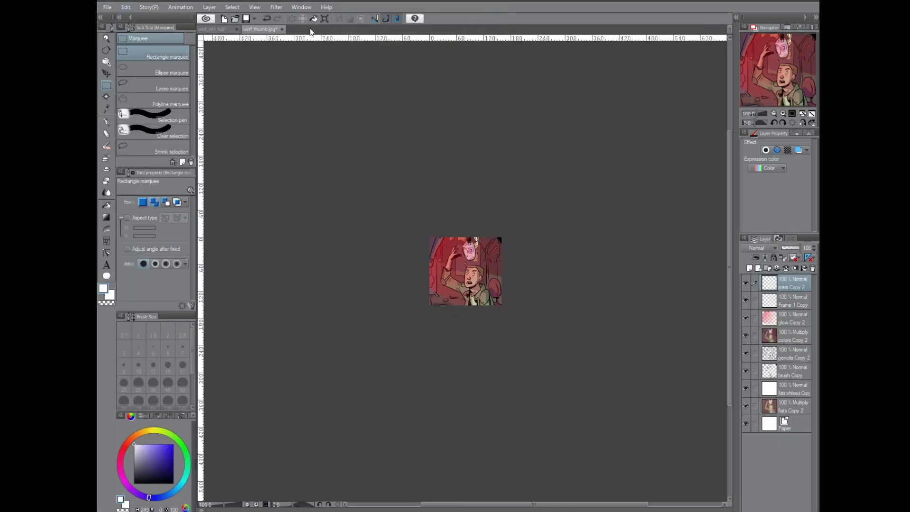
Save the small thumbnail as a separate JPEG, adding "ep" before "thumb" in the file name.
left_click(108, 7)
left_click(155, 93)
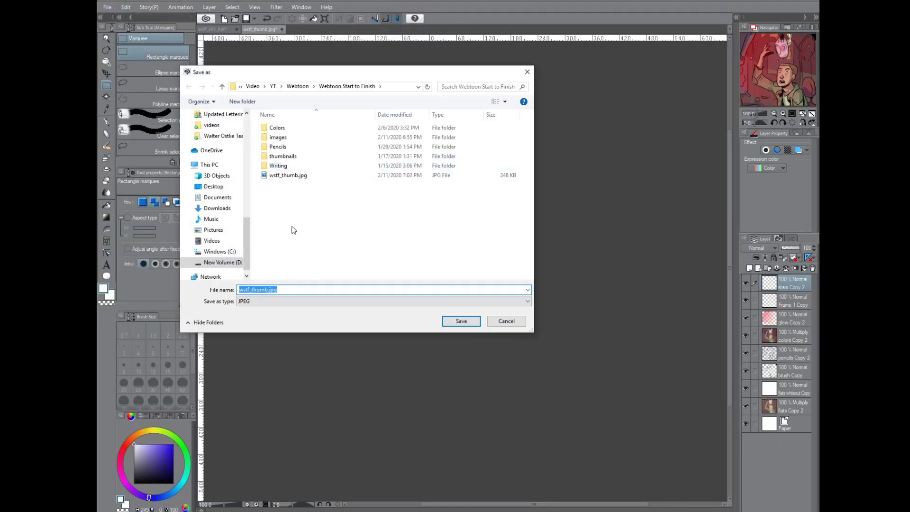
left_click(293, 176)
left_click(269, 290)
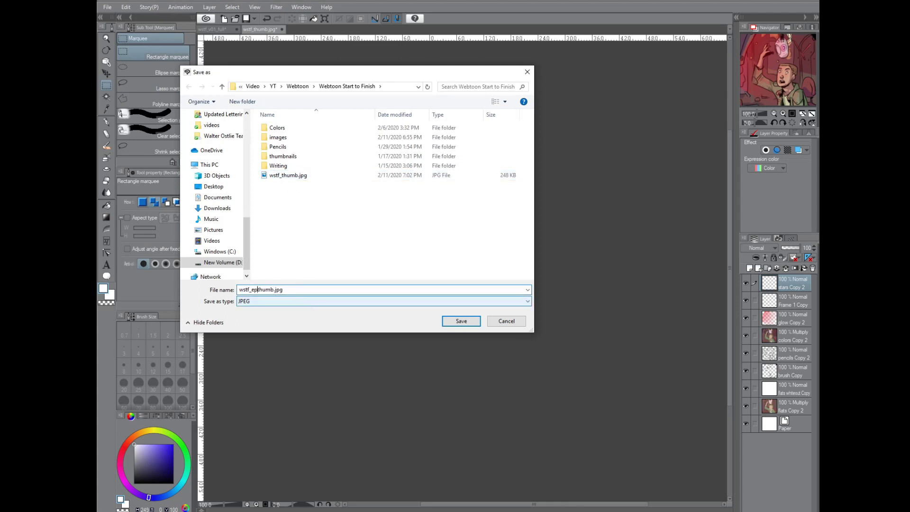
key("Return")
On the WEBTOON episode page, upload the new episode thumbnail and title the episode "The Getaway".
key("alt+Tab")
left_click(288, 182)
double_click(228, 130)
left_click(489, 183)
type("Joe v Sin")
key("ctrl+a")
type("The Gateway")
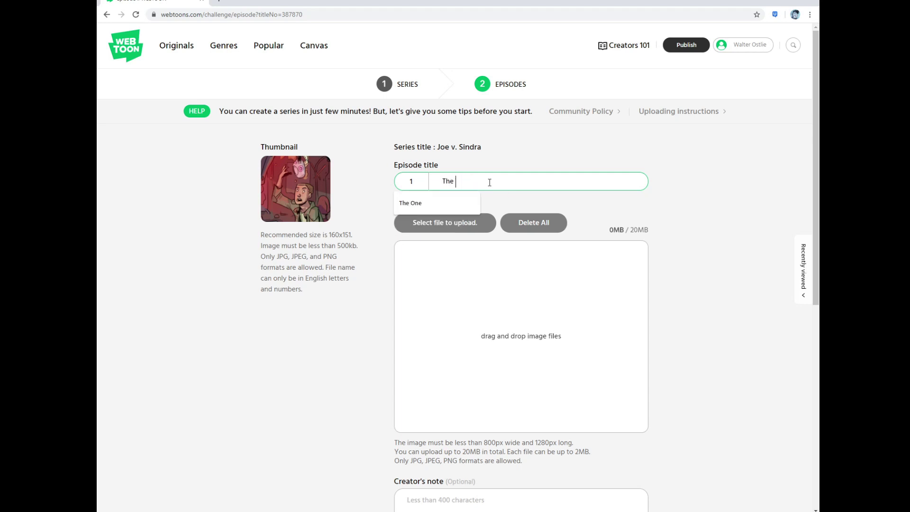
Upload all comic pages, wstf_v01_full-0.png through wstf_v01_full-20.png, from the images folder to the episode.
left_click(457, 221)
double_click(213, 66)
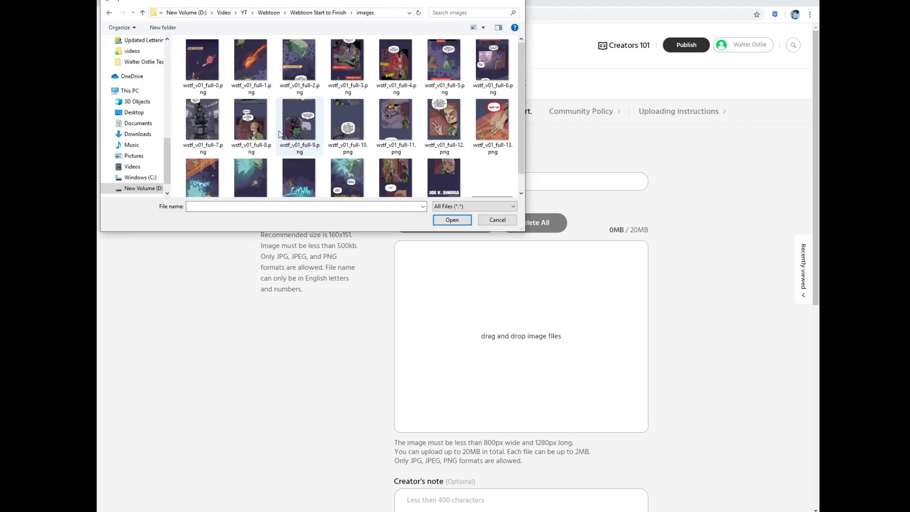
left_click(217, 68)
scroll(352, 115, "down", 1)
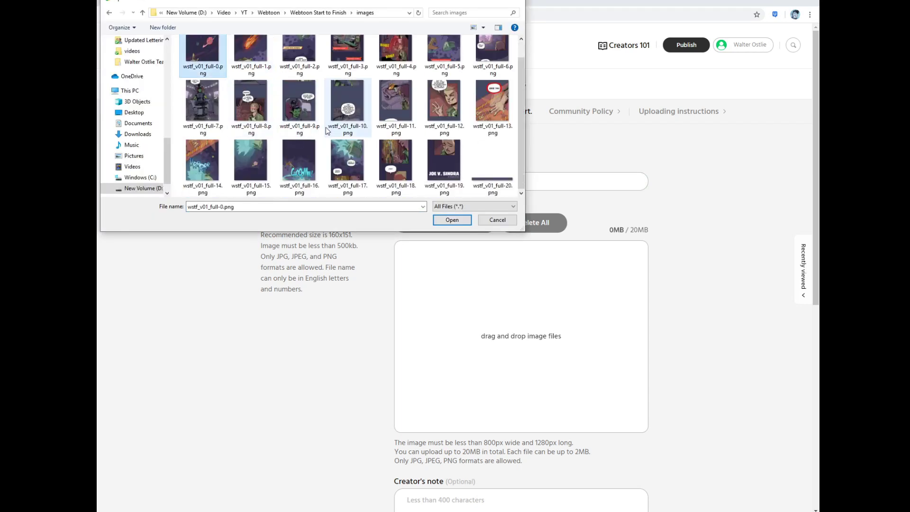
left_click(497, 166, "shift")
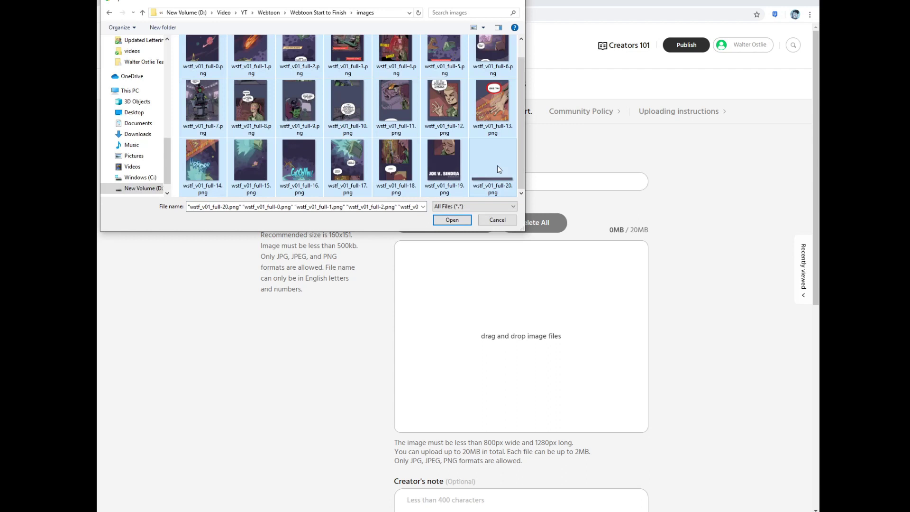
left_click(451, 220)
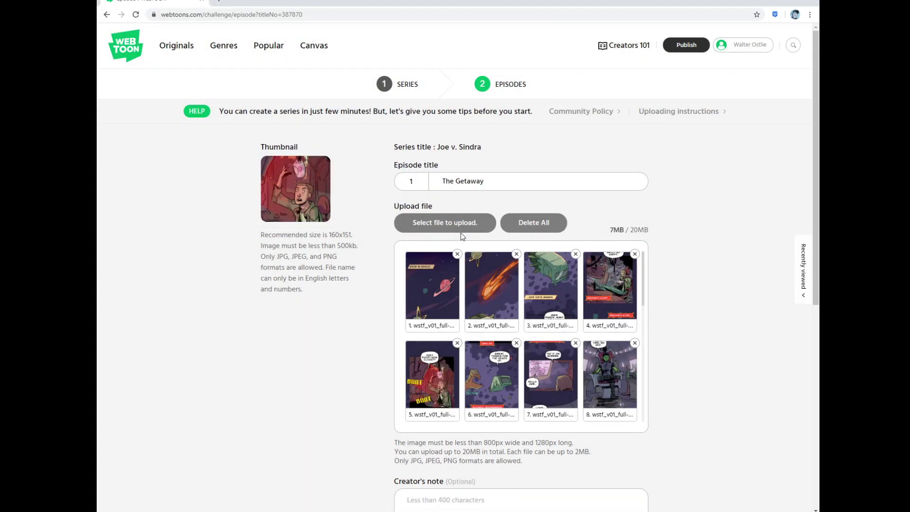
Write the creator's note "A demonstration comic I made for my YouTube tutorial series called "Making a Webtoon from Start to Finish"" followed by the channel link.
scroll(462, 237, "down", 4)
left_click(459, 332)
type("Dem")
key("BackSpace")
key("BackSpace")
key("BackSpace")
type("A demonstration comic I made for my YouTube t")
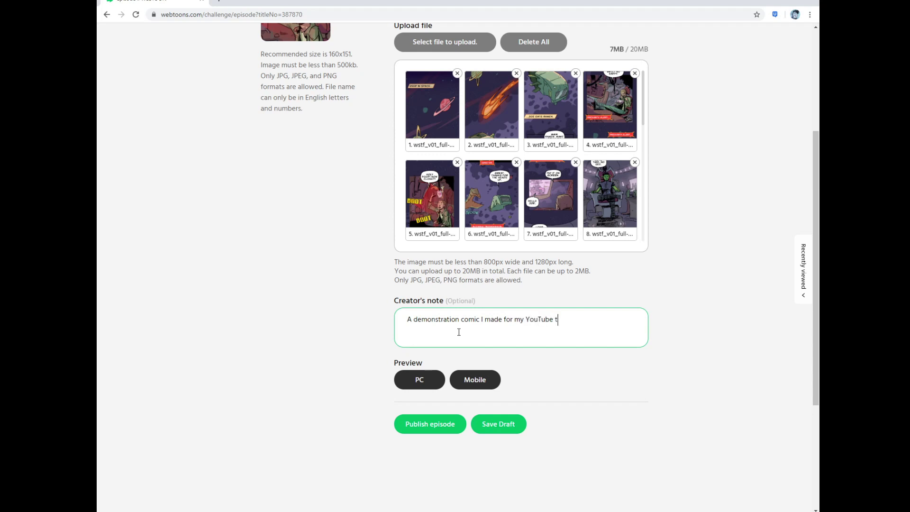
type("called W")
key("BackSpace")
type("making")
key("BackSpace")
key("BackSpace")
key("BackSpace")
key("BackSpace")
type("Making a Webtoon from start to Finish")
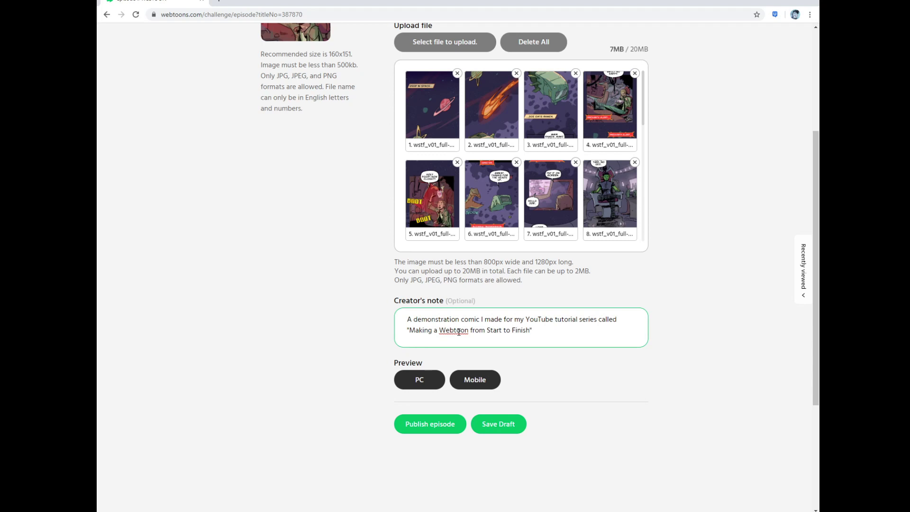
type("ttp://youtube.com/walterostlie")
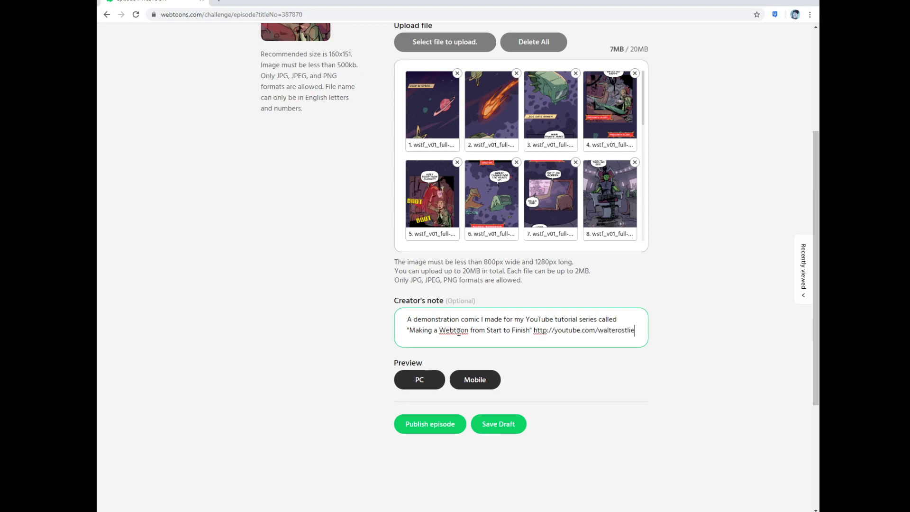
Look through the uploaded pages down to the last one and save the episode as a draft.
scroll(503, 135, "down", 5)
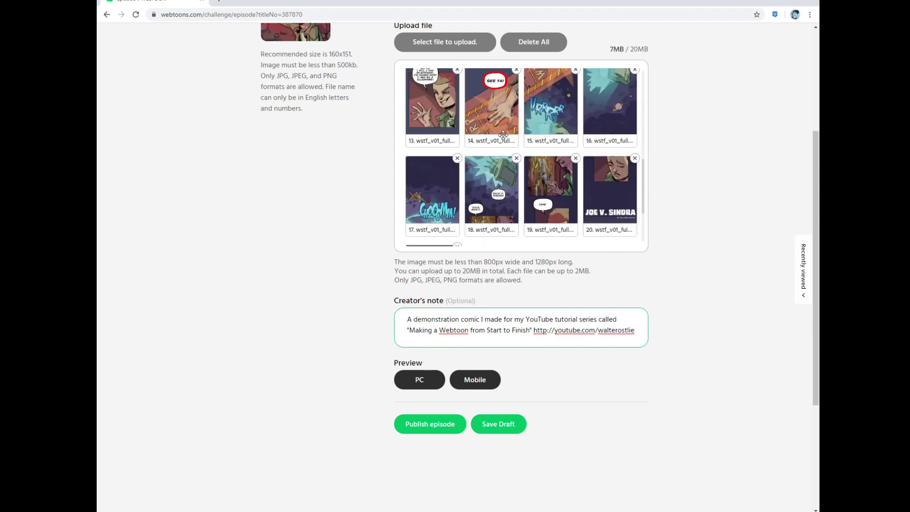
scroll(615, 182, "down", 1)
scroll(602, 182, "down", 1)
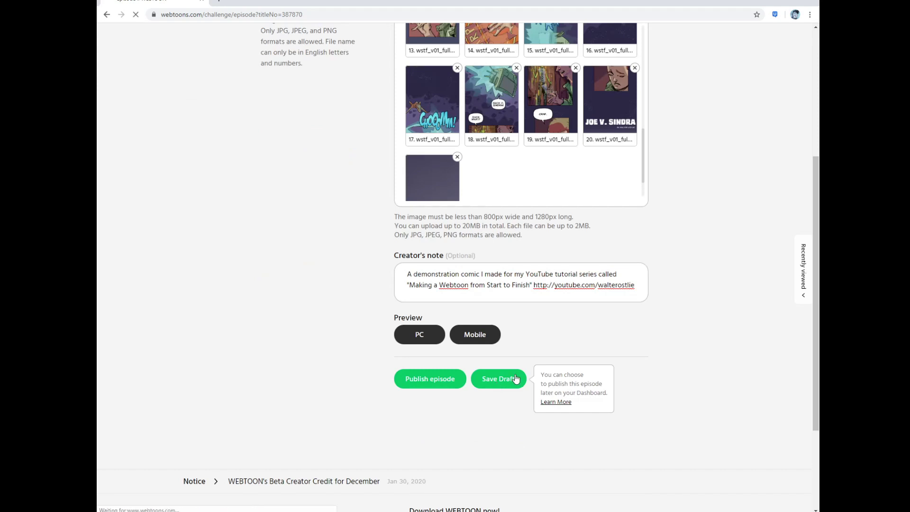
left_click(517, 379)
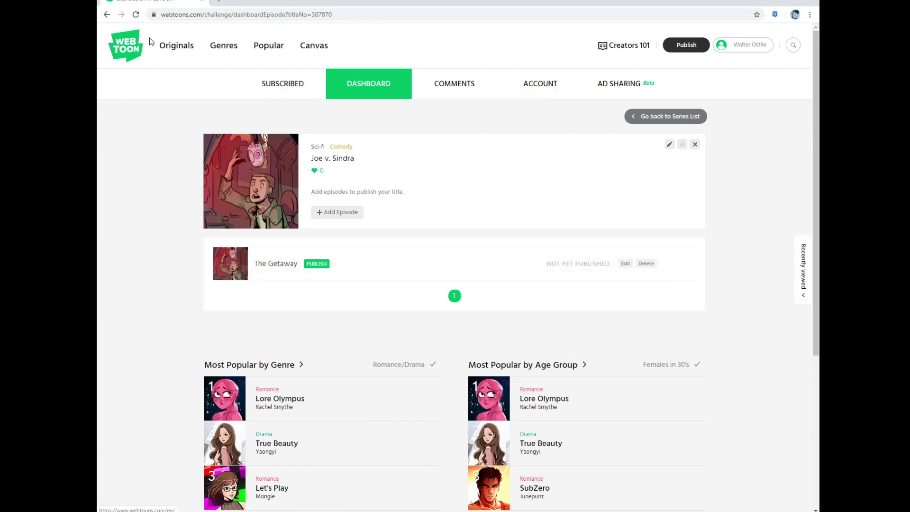
Open the account's dashboard listing all of the creator's series.
left_click(172, 44)
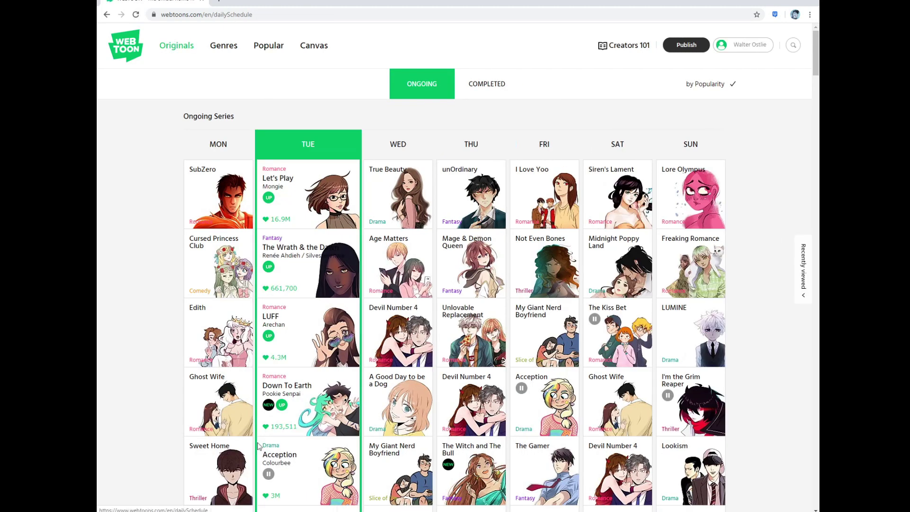
left_click(754, 50)
left_click(732, 86)
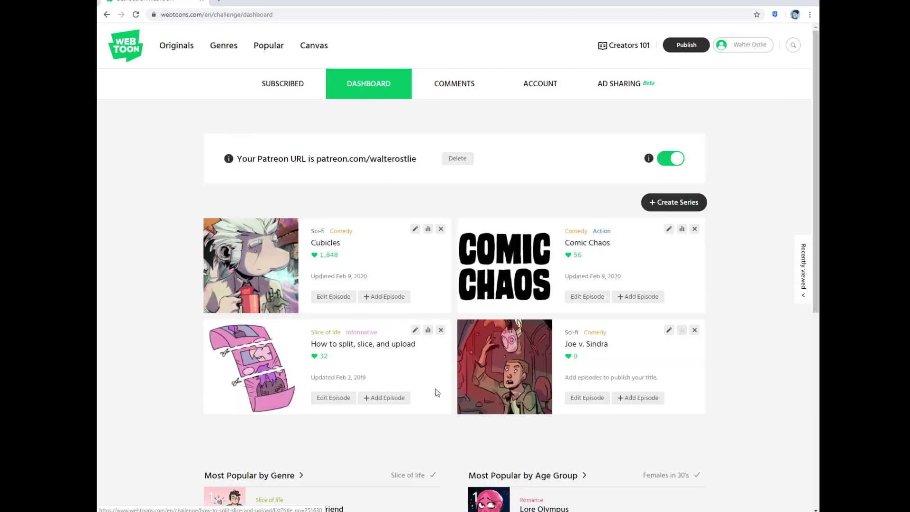
Open the episode list of Joe v. Sindra and preview the draft episode "The Getaway", closing the preview after checking it.
left_click(520, 352)
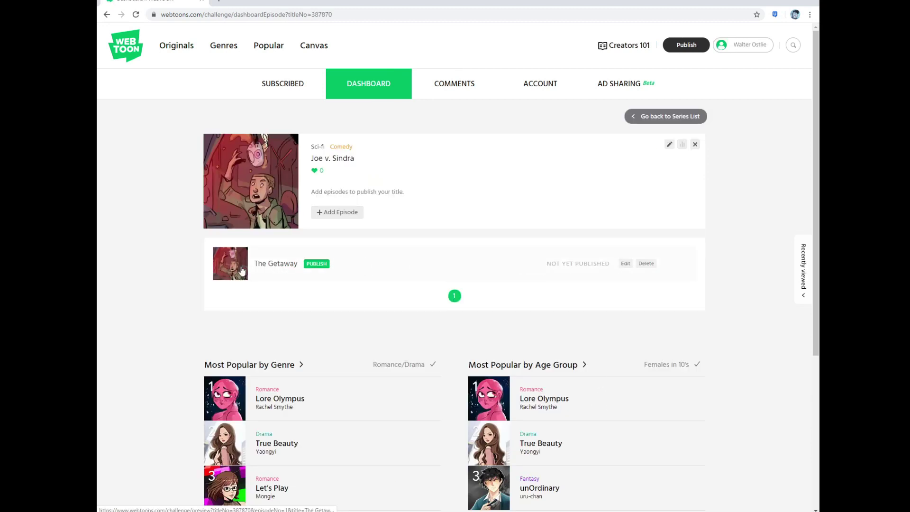
left_click(240, 270)
scroll(299, 247, "down", 10)
left_click_drag(816, 81, 814, 133)
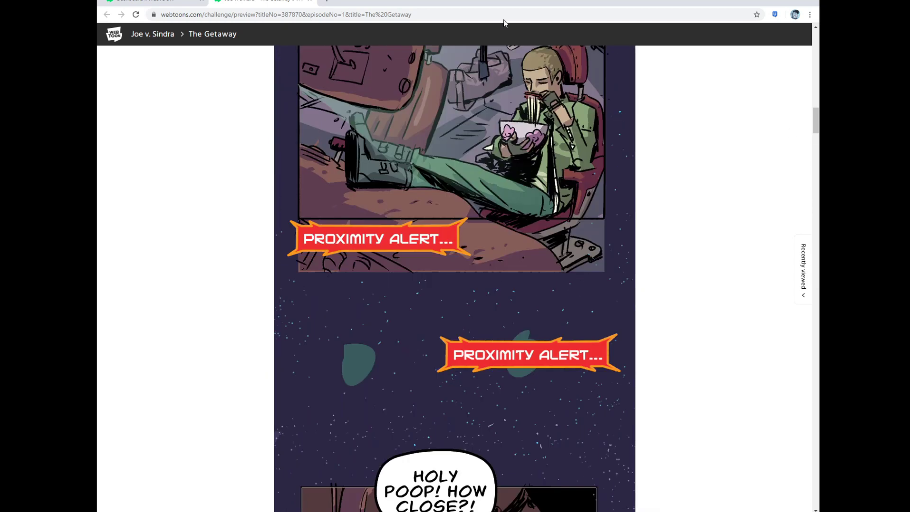
left_click(310, 1)
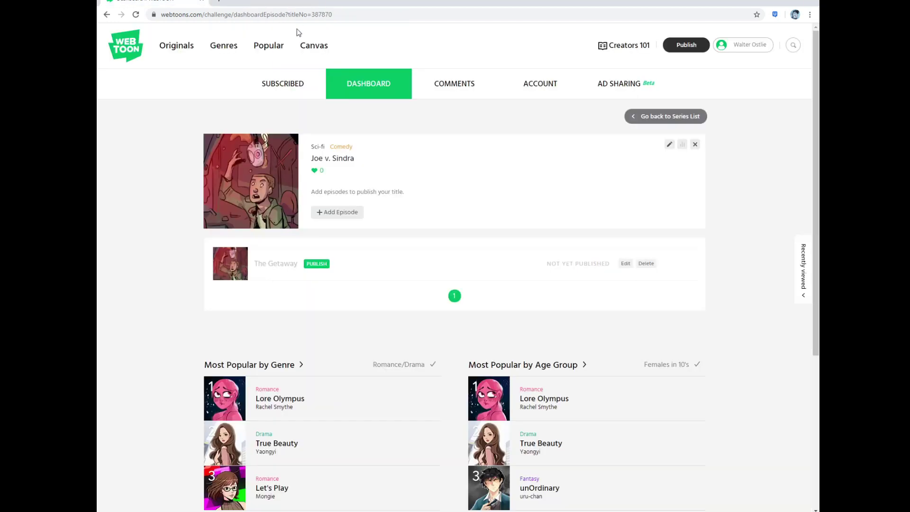
Reopen "The Getaway" in the episode editor, check the order of its uploaded pages, and return to the episode list.
left_click(626, 263)
scroll(476, 208, "down", 1)
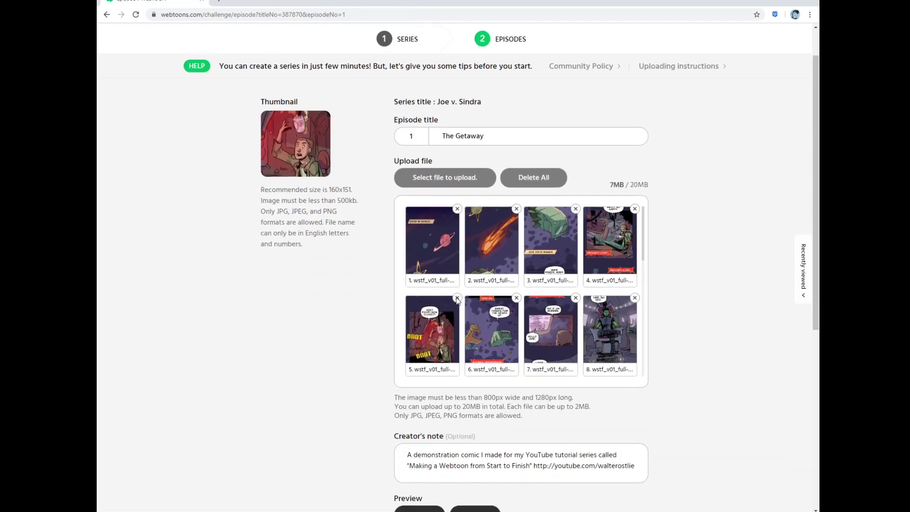
scroll(636, 302, "down", 5)
scroll(636, 303, "down", 2)
scroll(547, 204, "up", 2)
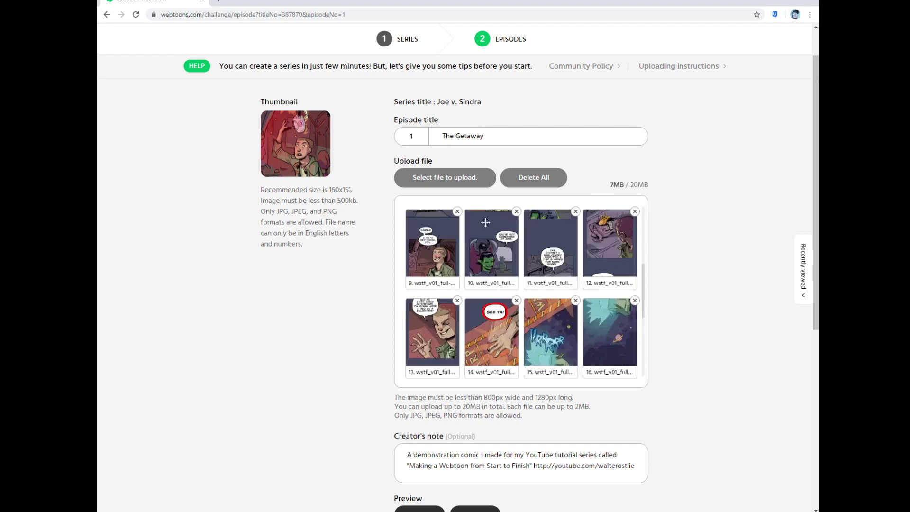
scroll(516, 240, "up", 2)
scroll(516, 240, "up", 2)
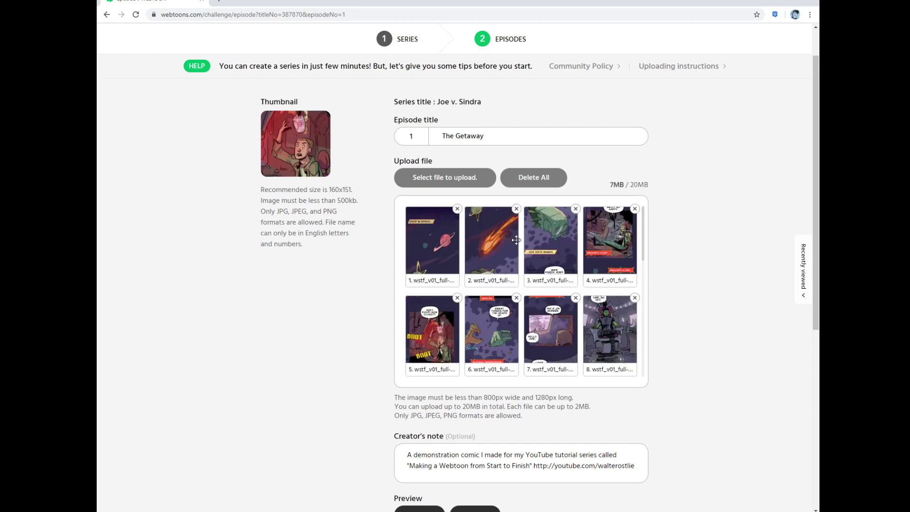
left_click_drag(516, 240, 471, 201)
scroll(507, 319, "down", 6)
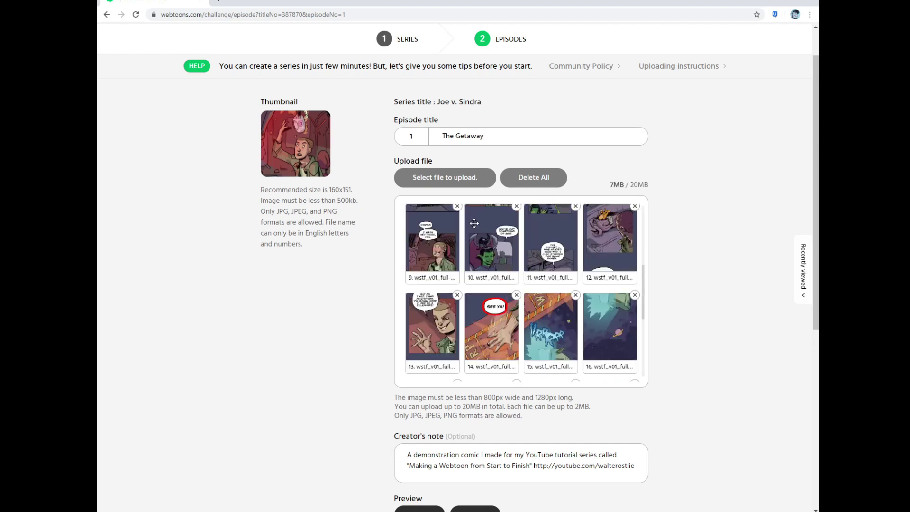
scroll(507, 319, "down", 5)
left_click(509, 290)
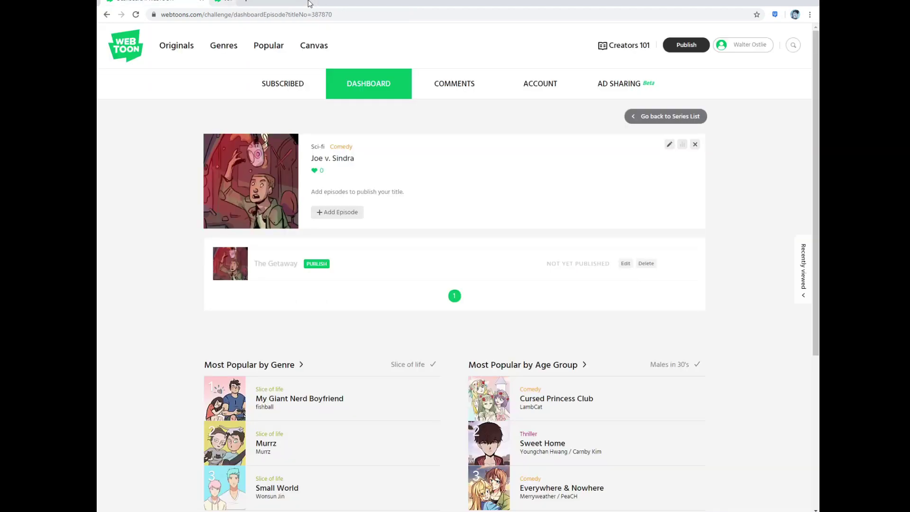
Publish the episode "The Getaway" so that other users can see it.
left_click(317, 267)
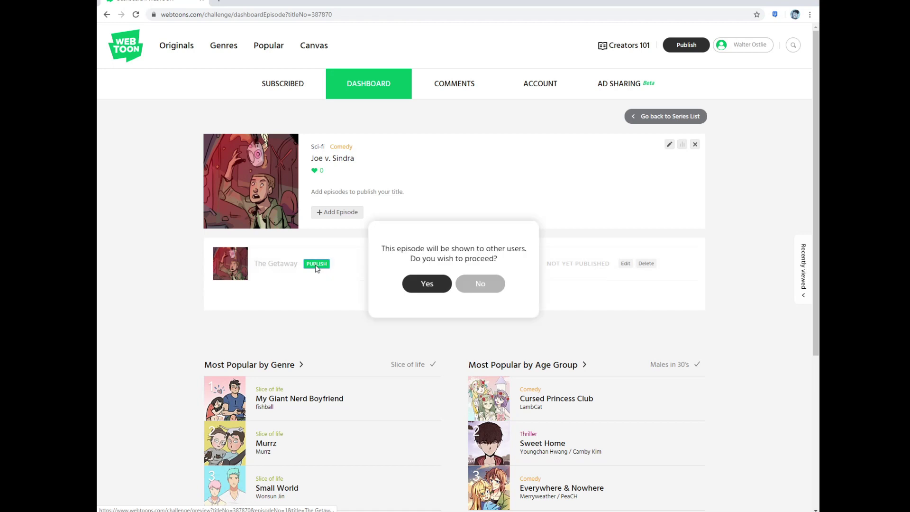
left_click(427, 284)
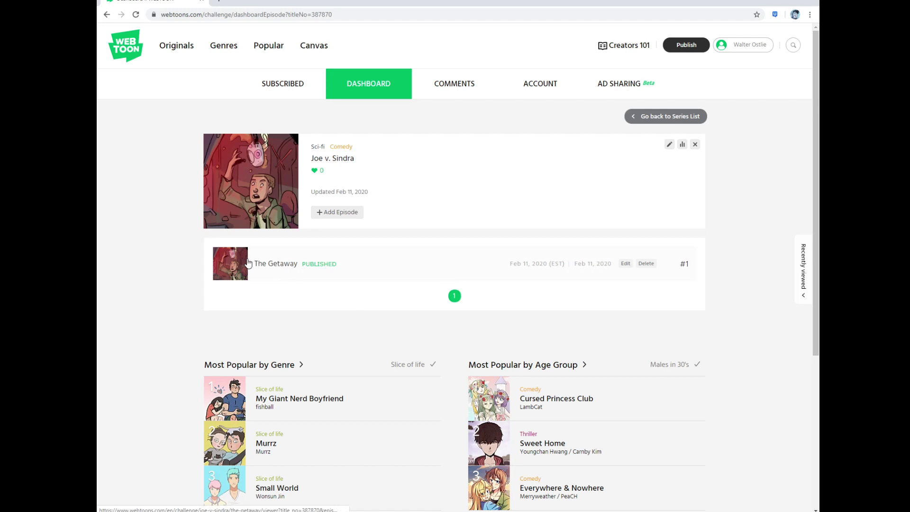
Open the public series page of Joe v. Sindra through its published episode and submit a rating of 10.
left_click(285, 265)
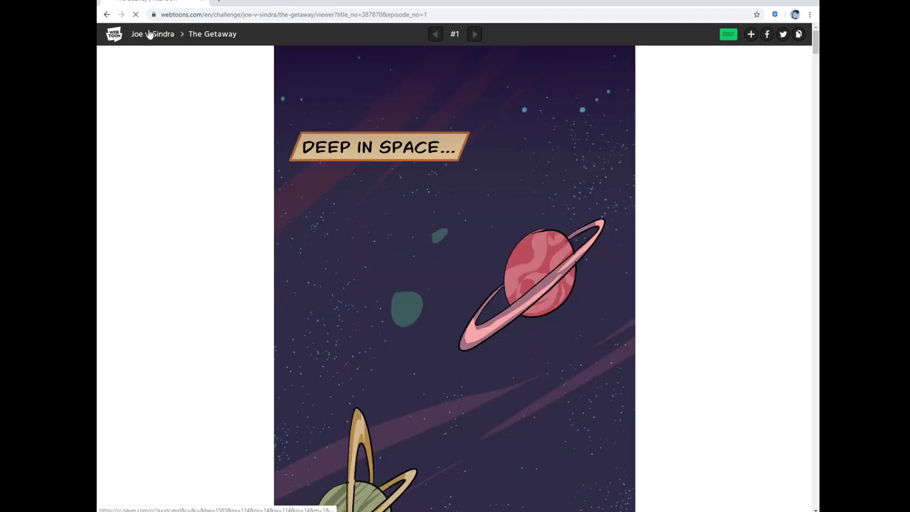
left_click(150, 34)
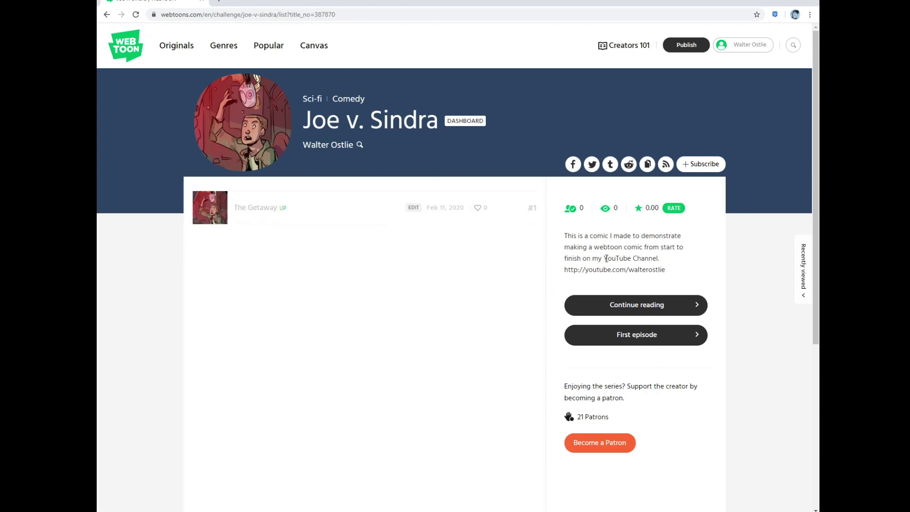
left_click(674, 209)
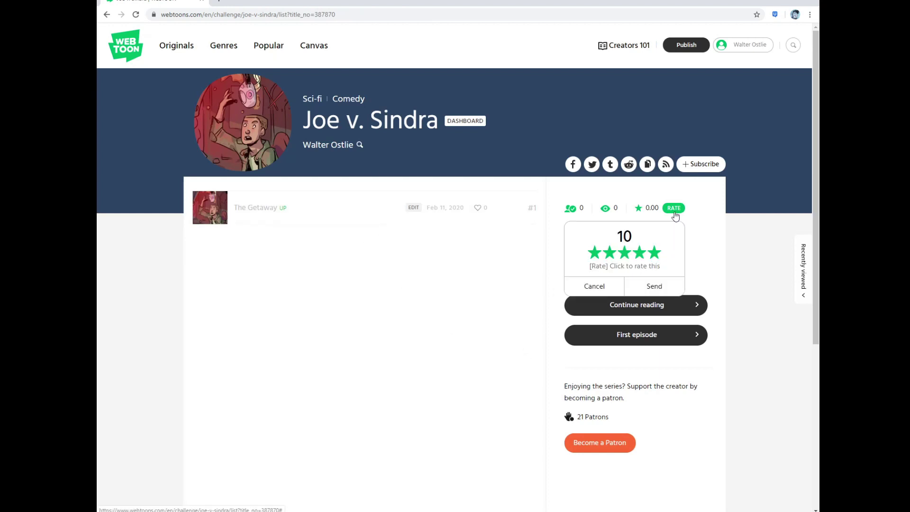
left_click(653, 289)
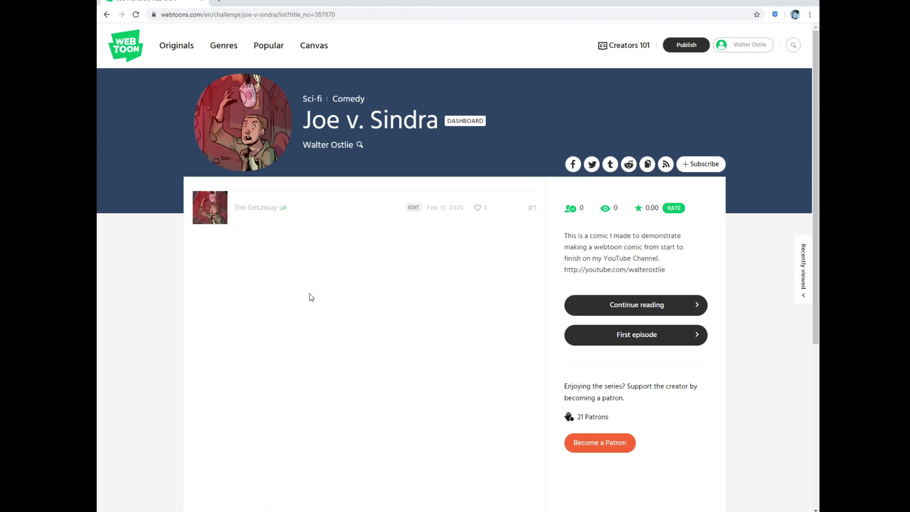
Open the published episode "The Getaway" from the series page and like it at the end of the comic.
left_click(211, 205)
scroll(534, 198, "down", 20)
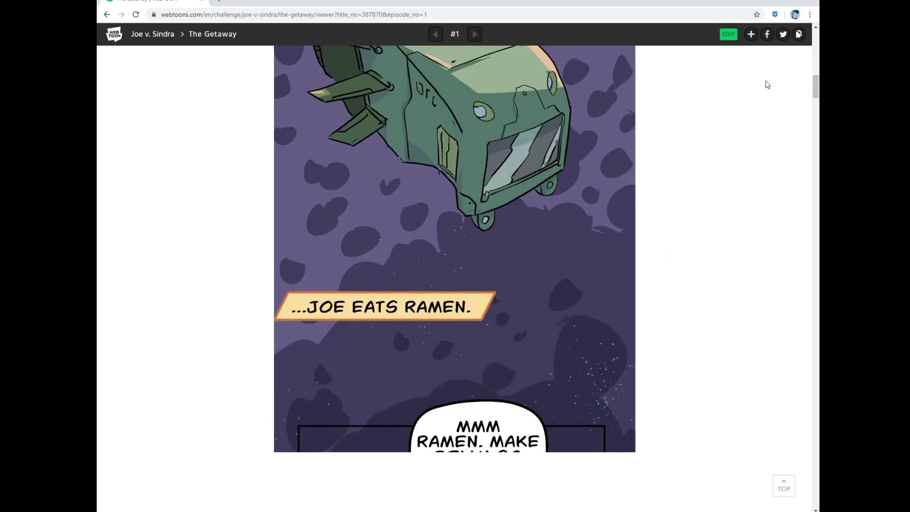
left_click_drag(819, 91, 808, 461)
left_click(391, 248)
Post an episode comment introducing the creator by first name, saying the comic demonstrates making a Webtoon comic on the YouTube channel, and inviting questions.
scroll(283, 283, "down", 8)
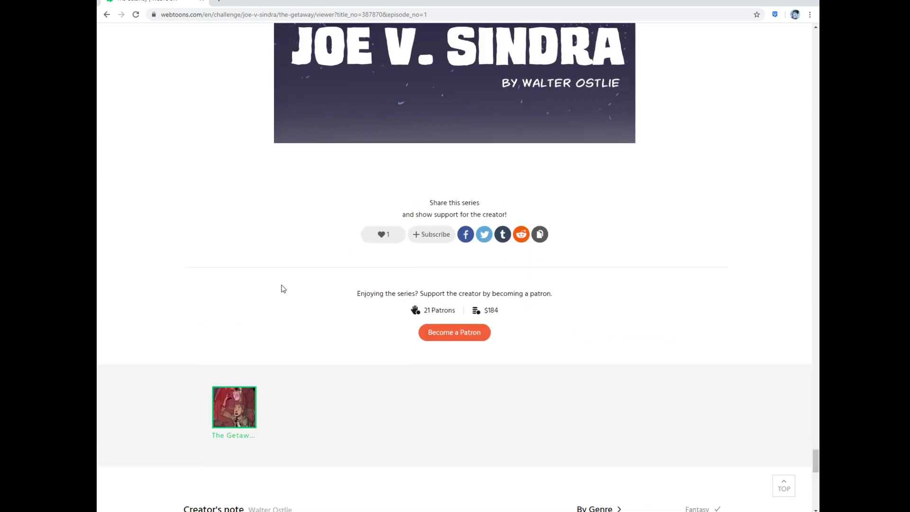
left_click(271, 250)
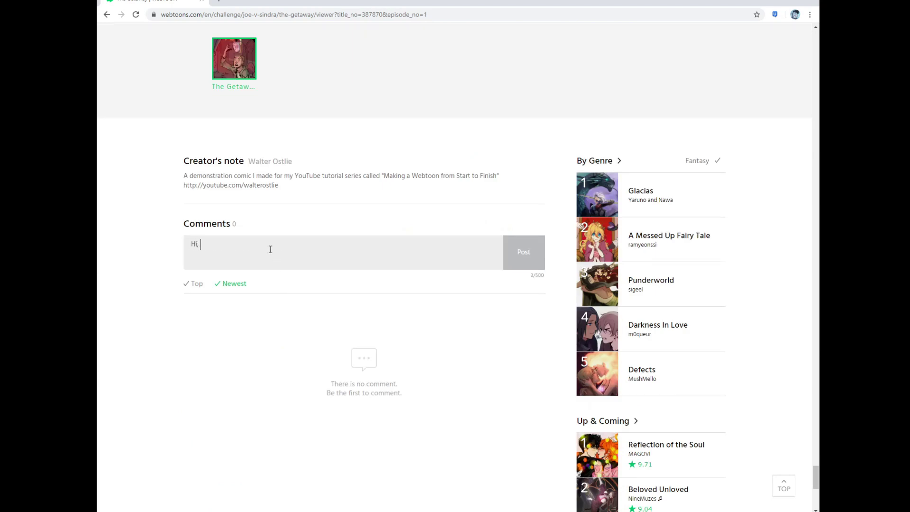
type("Hi, my name is walter")
type("comic to show how to make a web")
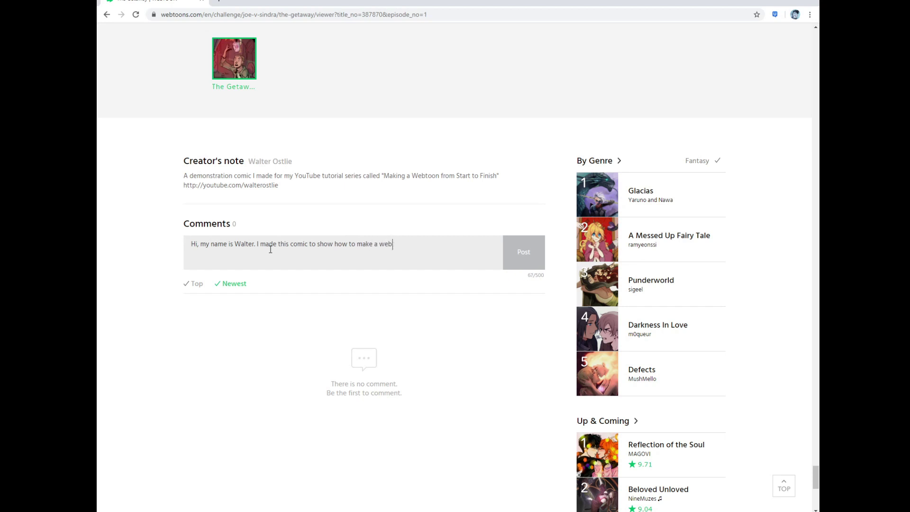
type("oon comic on my YouT")
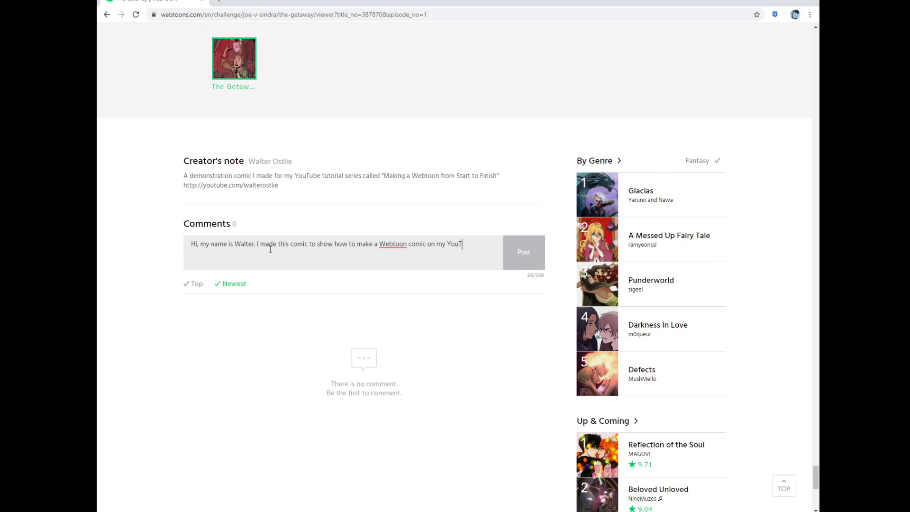
type("ube channel. If you have any questions, please let me know.")
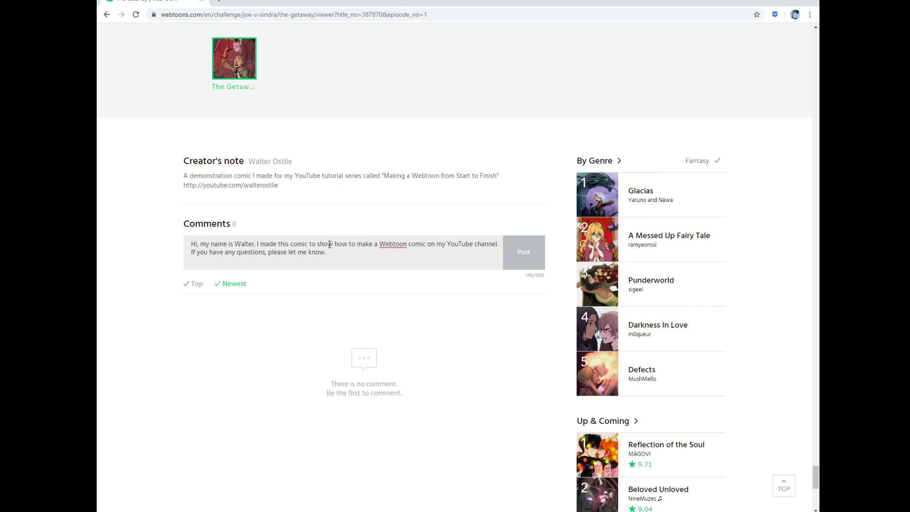
left_click(522, 252)
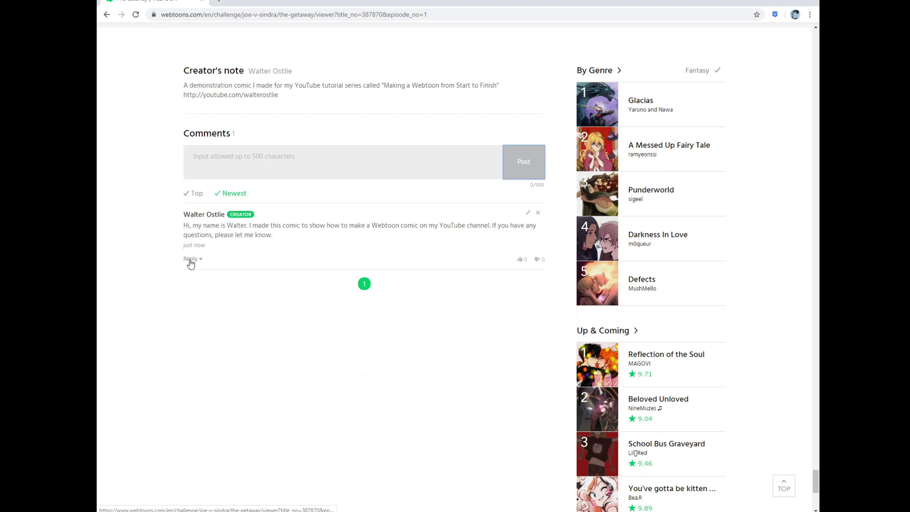
Try to like the creator's own comment.
left_click_drag(218, 233, 237, 247)
left_click(260, 286)
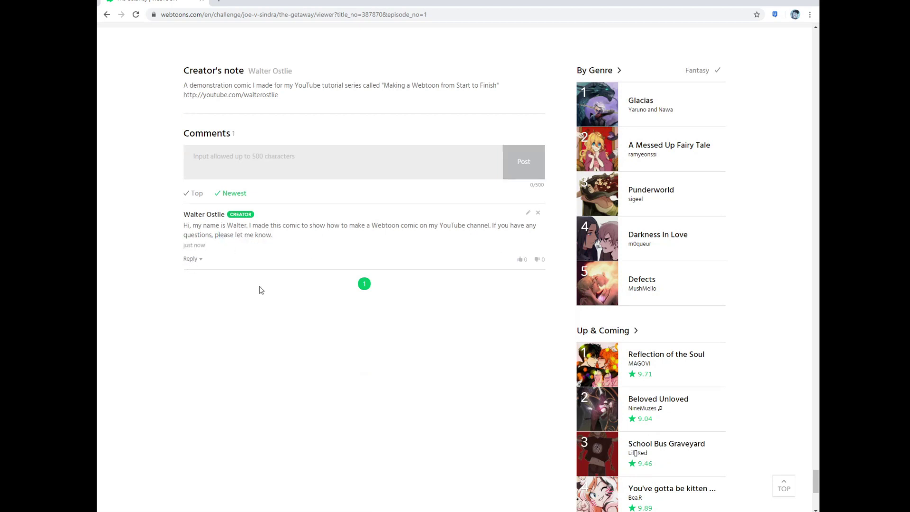
left_click(521, 259)
left_click(536, 64)
Reply to the comment with "Always interact with your readers who take the time to comment on the comic.".
left_click(193, 259)
left_click(257, 290)
type("Alw")
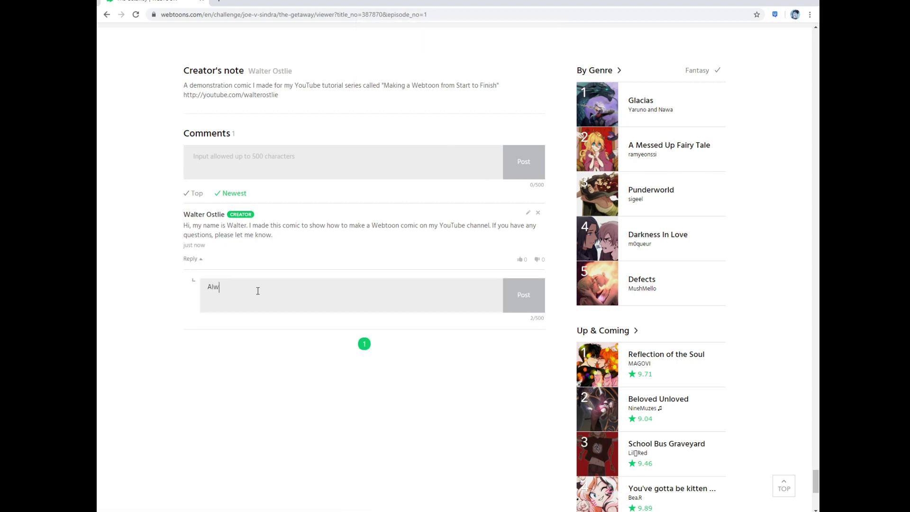
type("ays interact with your readers who take the time to respond")
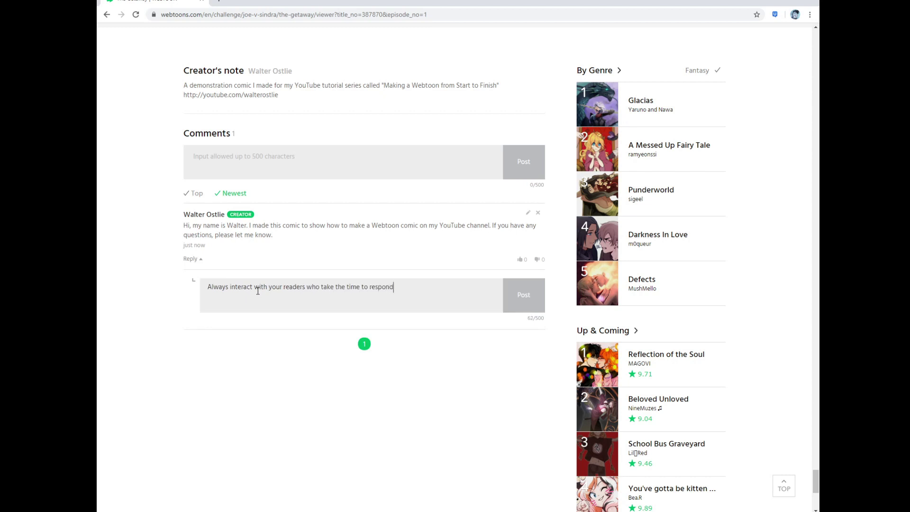
type(" you")
key("BackSpace")
key("BackSpace")
key("BackSpace")
key("BackSpace")
key("BackSpace")
key("BackSpace")
key("BackSpace")
key("BackSpace")
key("BackSpace")
key("BackSpace")
key("BackSpace")
key("BackSpace")
key("BackSpace")
key("BackSpace")
type("comment on the comic.")
left_click(522, 300)
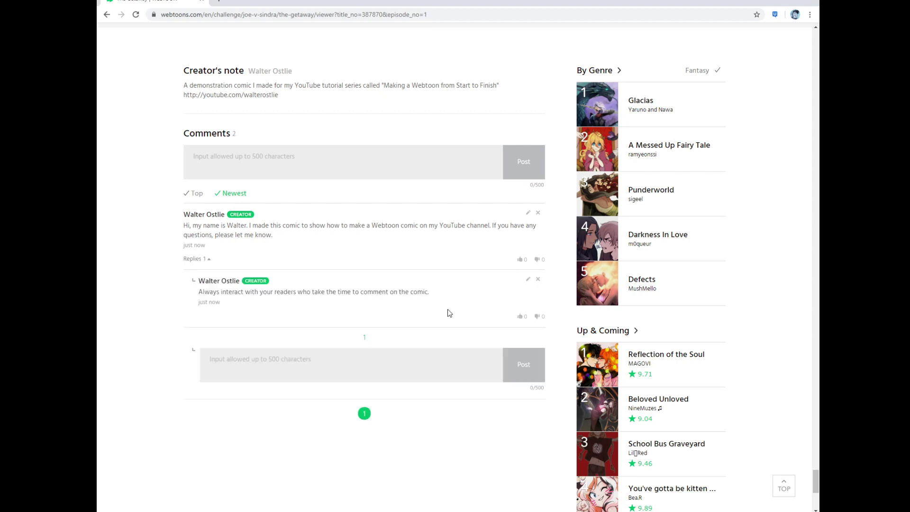
Open the account's comment history and look through the creator's comments and replies across all series.
scroll(449, 311, "up", 10)
left_click_drag(816, 460, 815, 29)
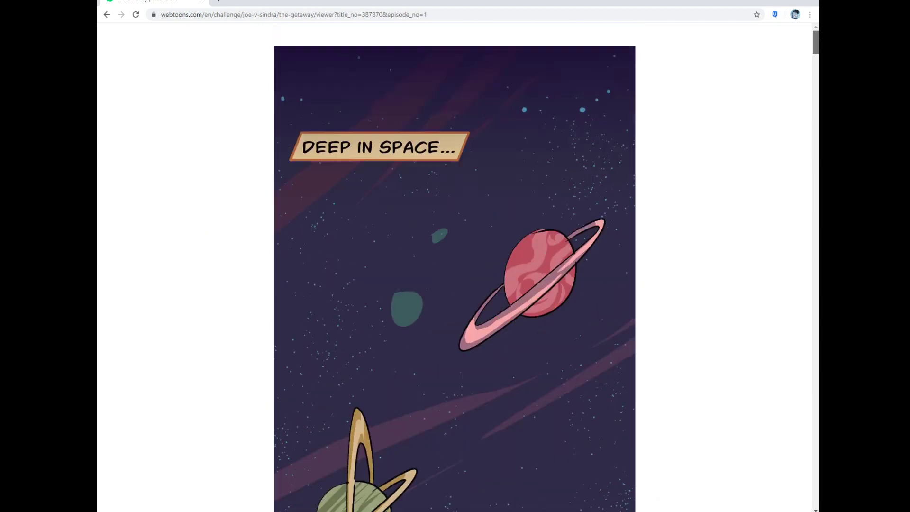
left_click(115, 35)
left_click(743, 45)
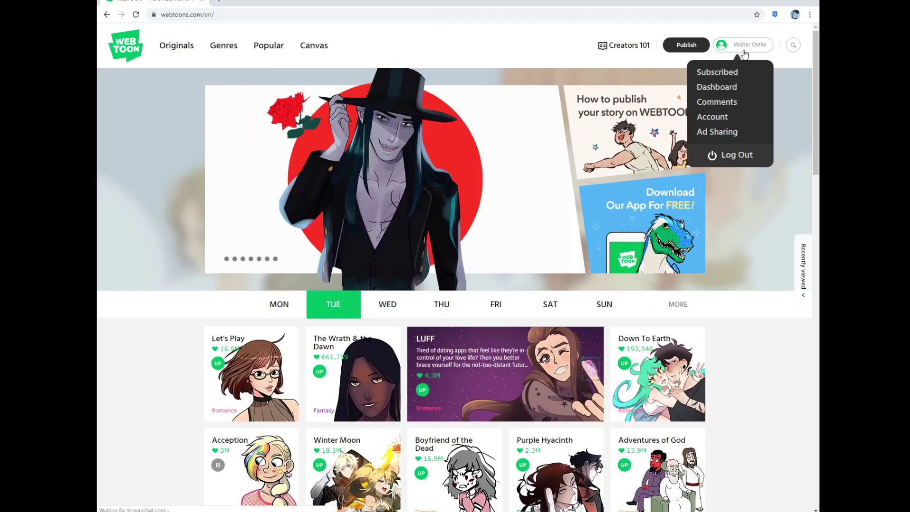
left_click(730, 108)
scroll(299, 173, "down", 4)
left_click_drag(232, 131, 286, 158)
scroll(323, 179, "down", 14)
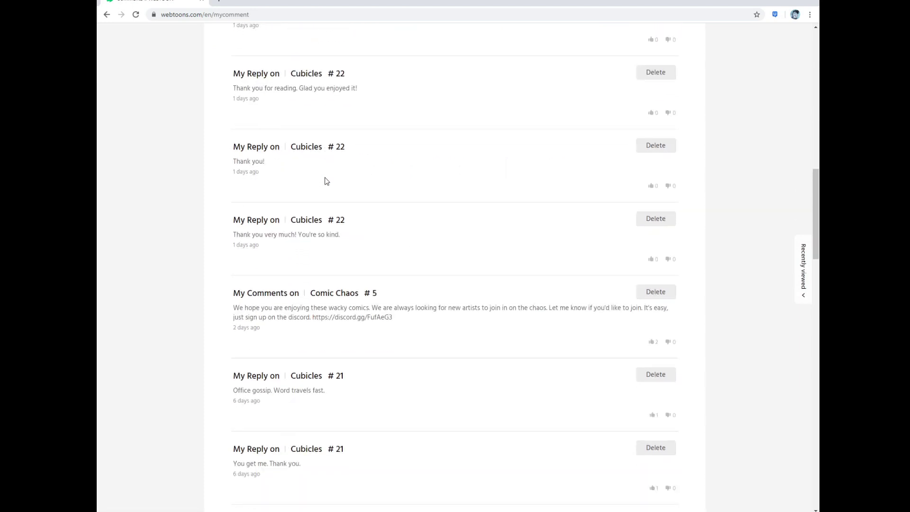
scroll(423, 265, "down", 4)
scroll(422, 260, "up", 20)
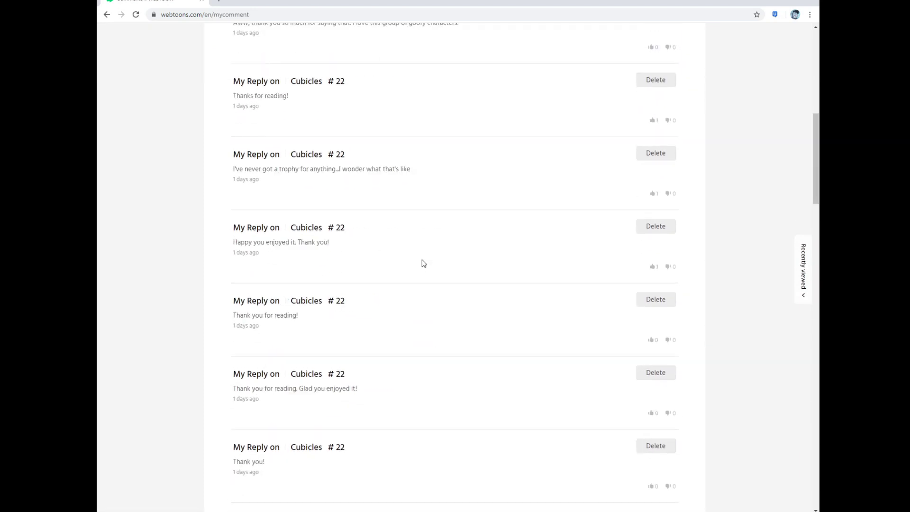
left_click(284, 312)
Open episode 22, "Tendered!", of the Cubicles series and examine the creator's replies to the newest reader comments.
left_click(746, 47)
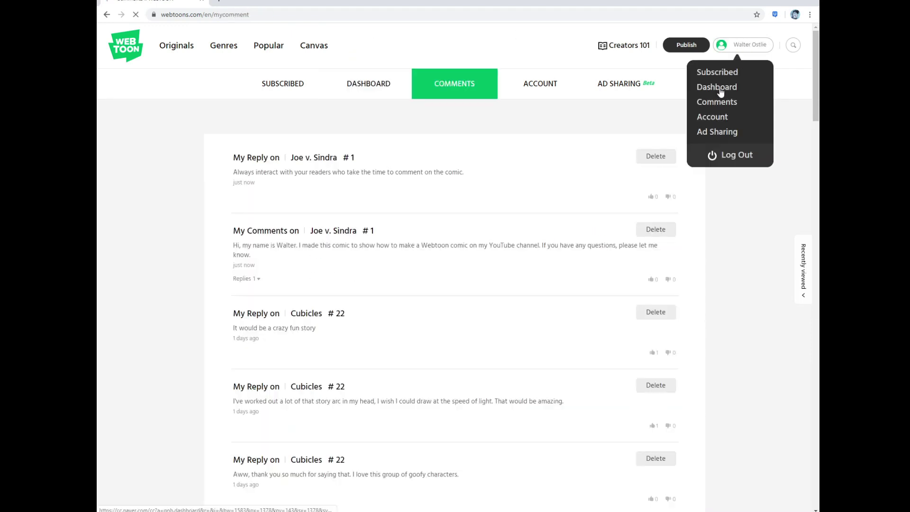
left_click(719, 89)
left_click(491, 253)
left_click(248, 209)
scroll(814, 53, "down", 5)
left_click_drag(814, 53, 816, 397)
scroll(446, 306, "down", 20)
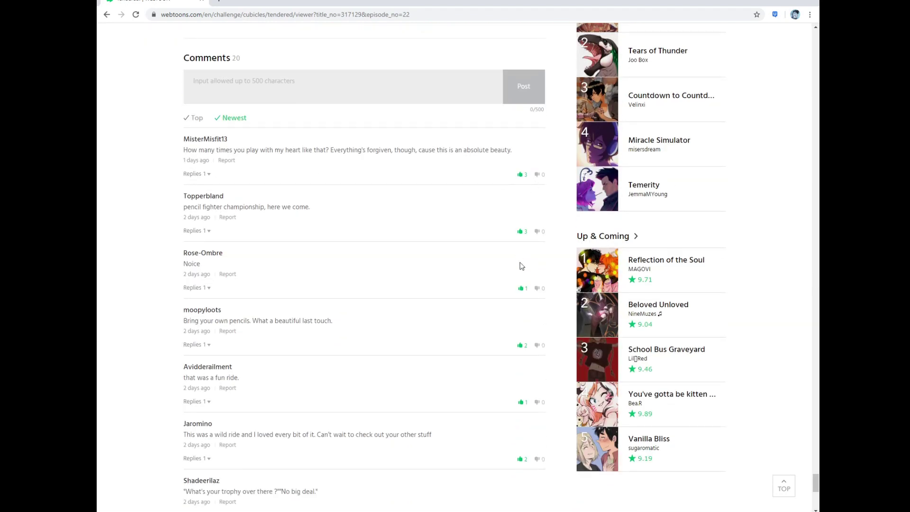
left_click(196, 173)
scroll(201, 116, "down", 2)
left_click(195, 271)
scroll(219, 237, "down", 13)
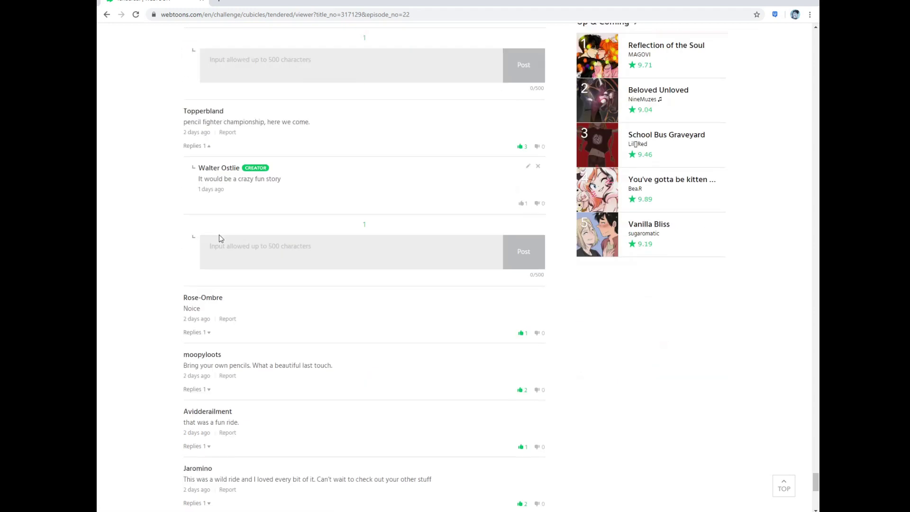
Open the first episode of Cubicles and examine its creator's note and the dates of its reader comments.
scroll(284, 203, "up", 15)
scroll(342, 217, "up", 14)
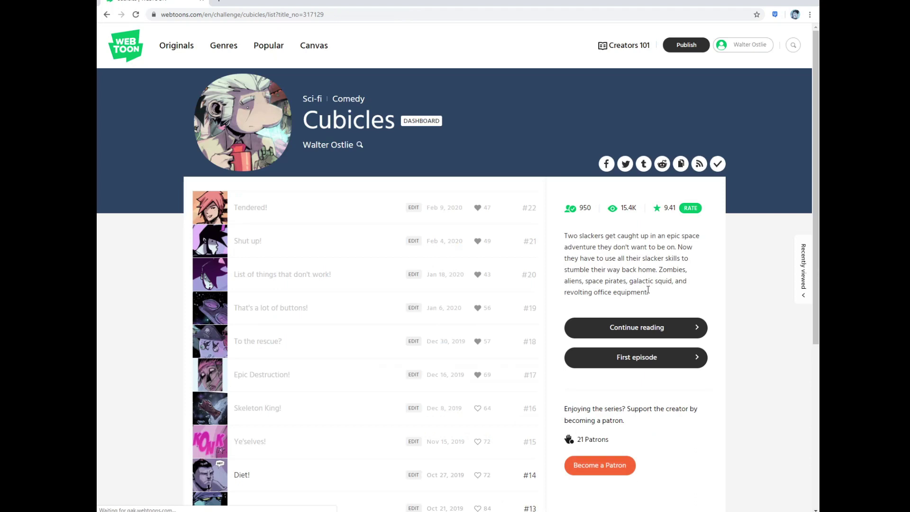
scroll(645, 288, "down", 1)
left_click(628, 316)
left_click_drag(811, 42, 815, 488)
scroll(409, 263, "up", 5)
scroll(339, 204, "down", 6)
scroll(335, 201, "down", 3)
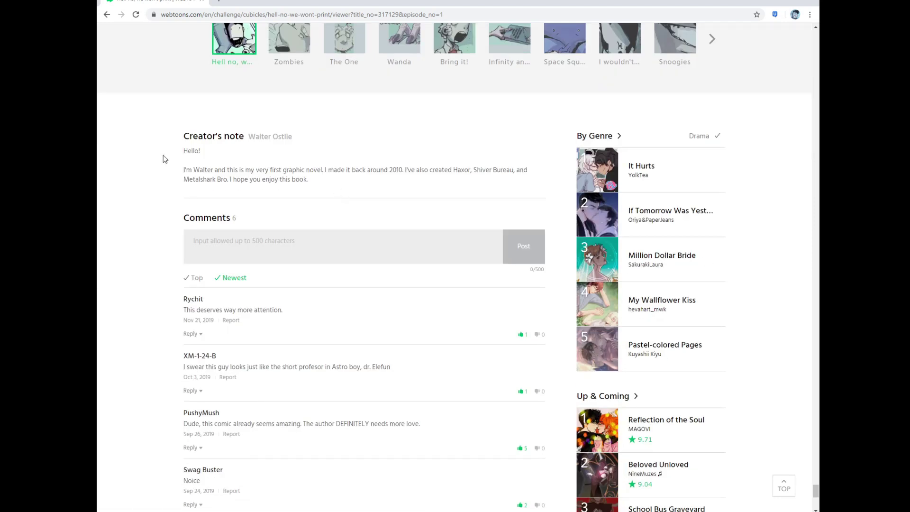
left_click_drag(214, 275, 193, 273)
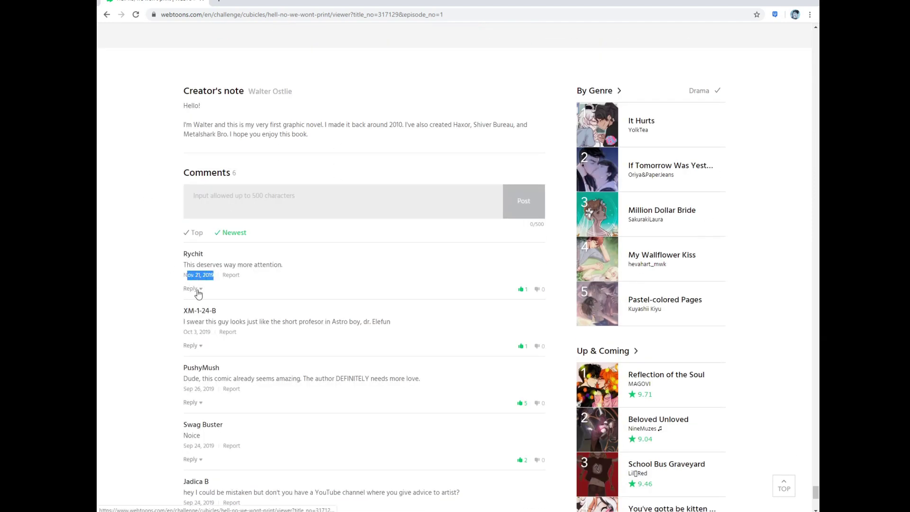
Open a reply field under the newest comment and look through the older reader comments on the first Cubicles episode.
left_click(196, 292)
left_click(258, 329)
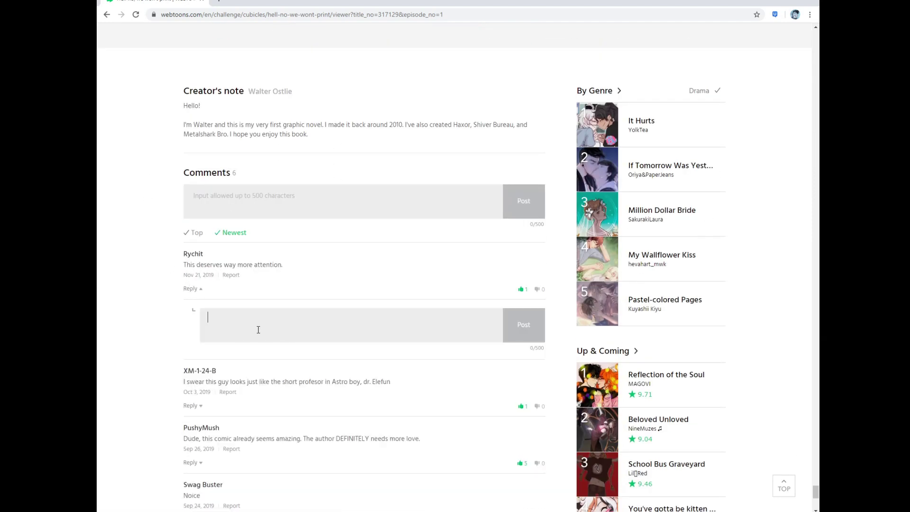
scroll(258, 330, "down", 1)
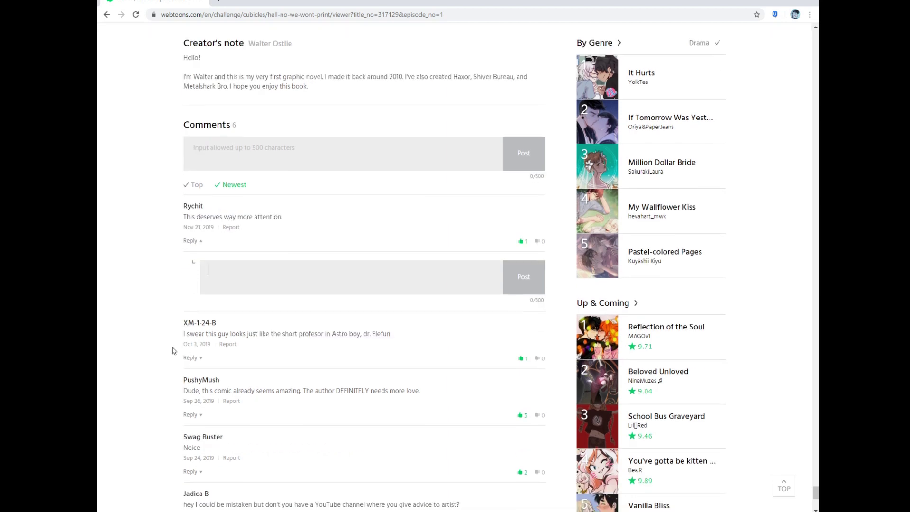
scroll(174, 351, "down", 3)
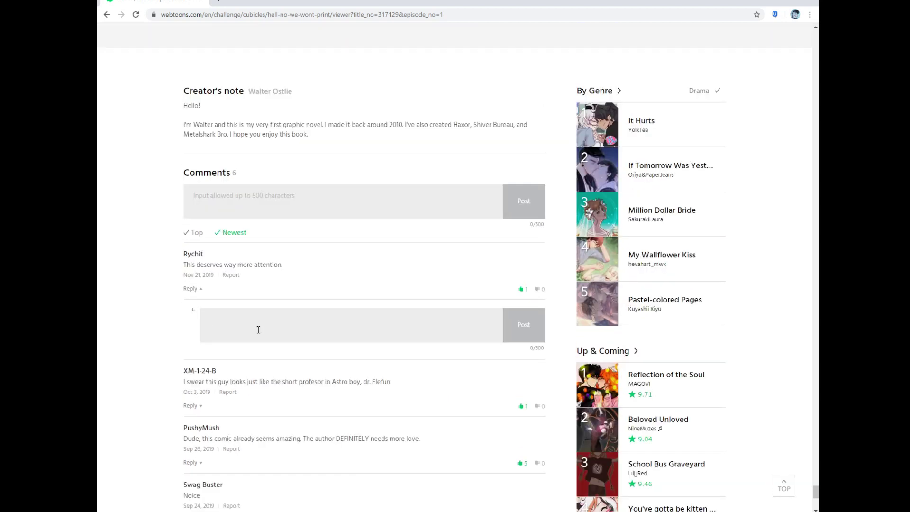
scroll(259, 329, "down", 1)
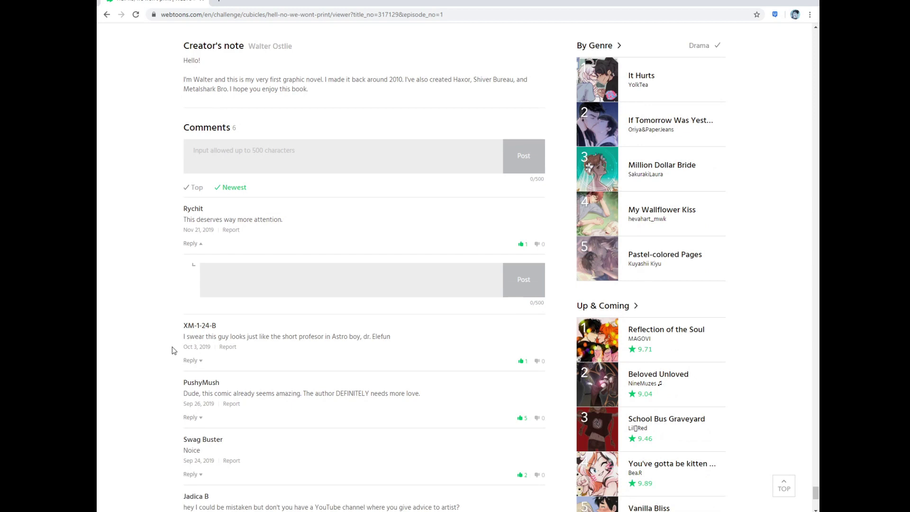
scroll(174, 351, "down", 3)
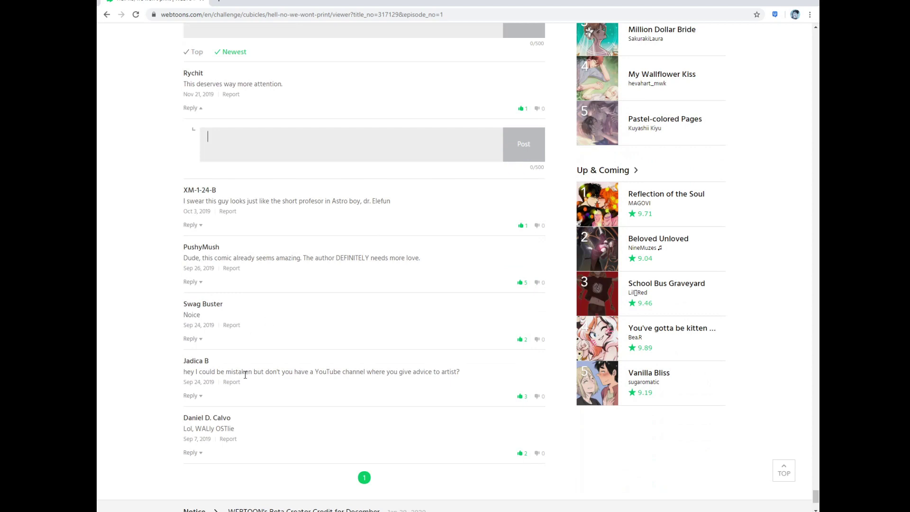
Reply to the YouTube-channel question with "Hah, yes I do. Sorry I didn't see this comment until just now.", mention the current recording and thank the reader.
left_click_drag(183, 376, 464, 373)
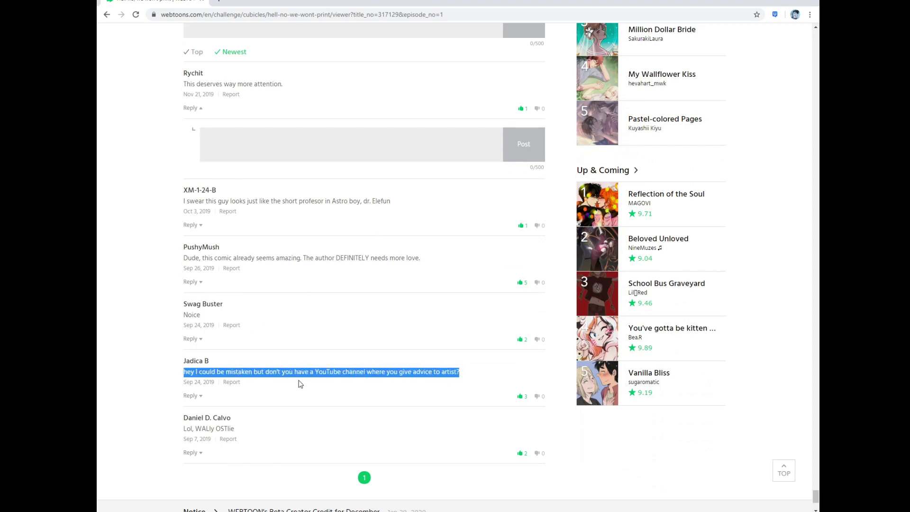
left_click(193, 396)
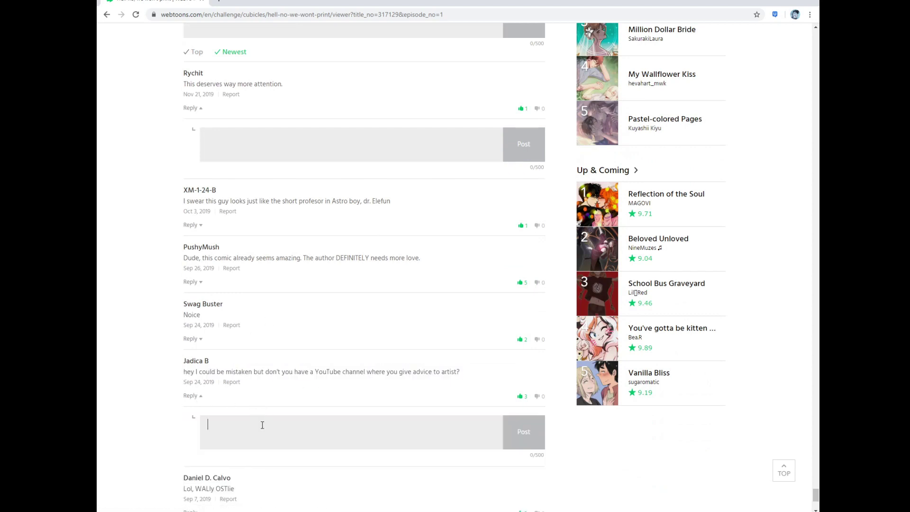
type("Hah, yes I do. Sorry I didn't see this comment until just ")
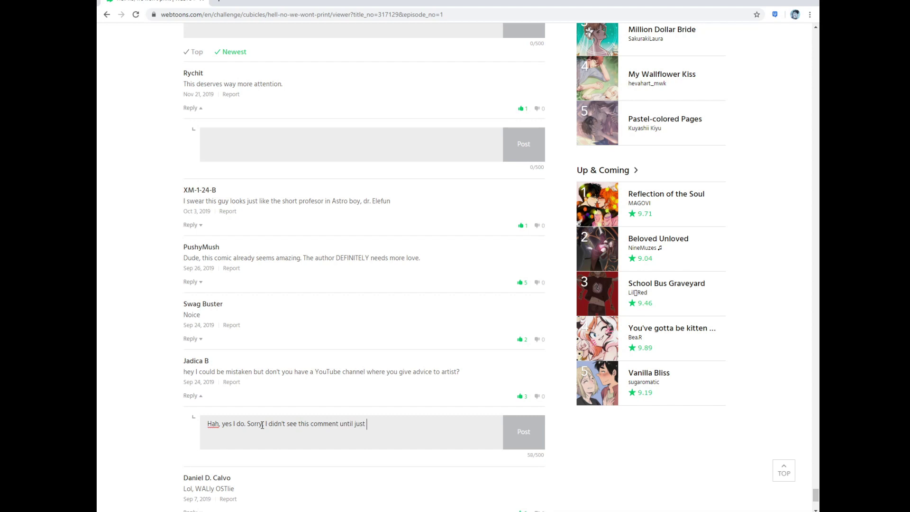
type("now. Actually I am recording a YouTube video right now and my typing this comment is going to be in the video")
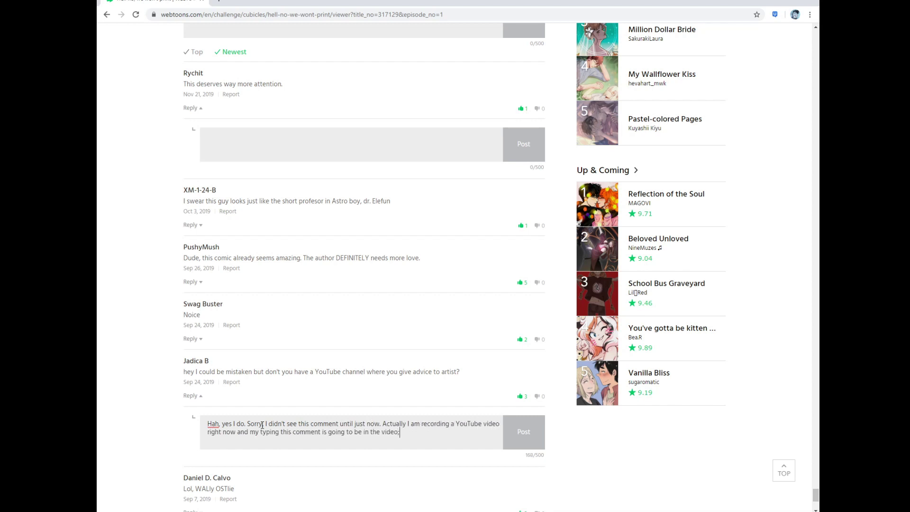
type("Tanks")
type("anks for readin")
left_click(517, 433)
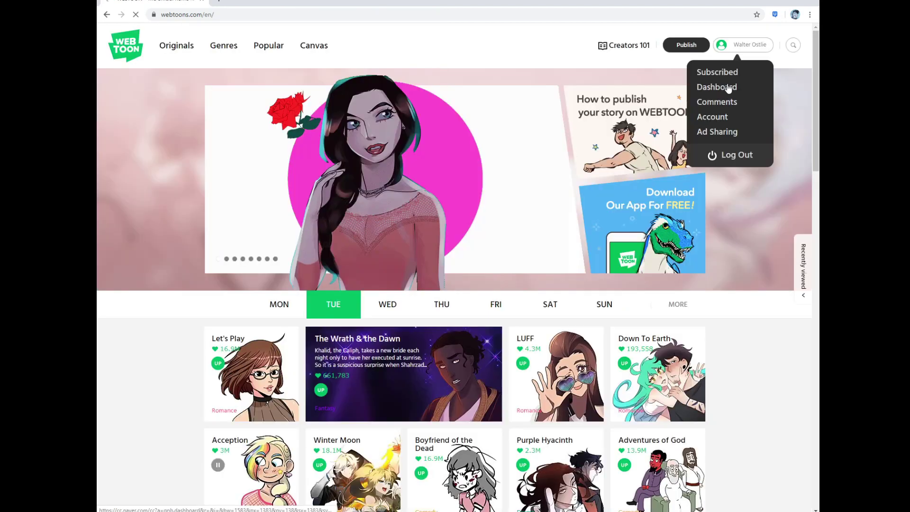
Open the Comic Chaos series from the creator dashboard and examine its description, including the Discord sign-up link.
left_click(729, 89)
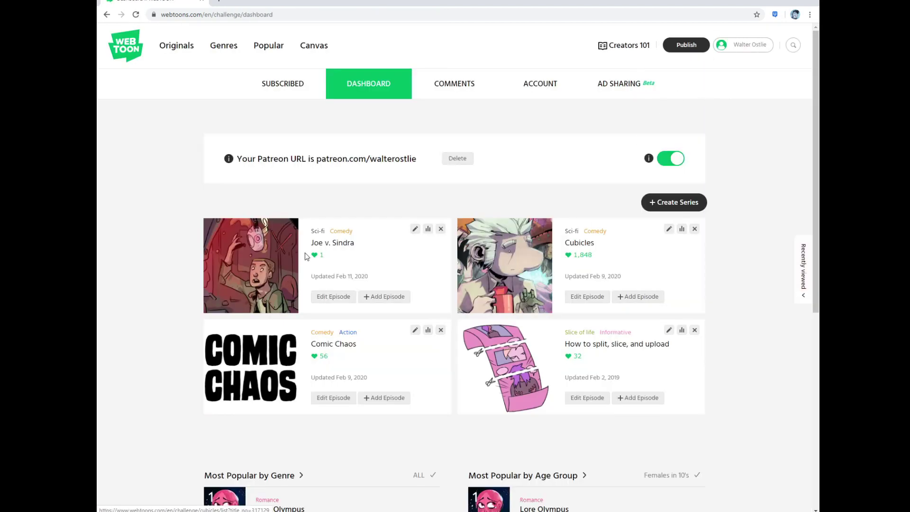
left_click(252, 357)
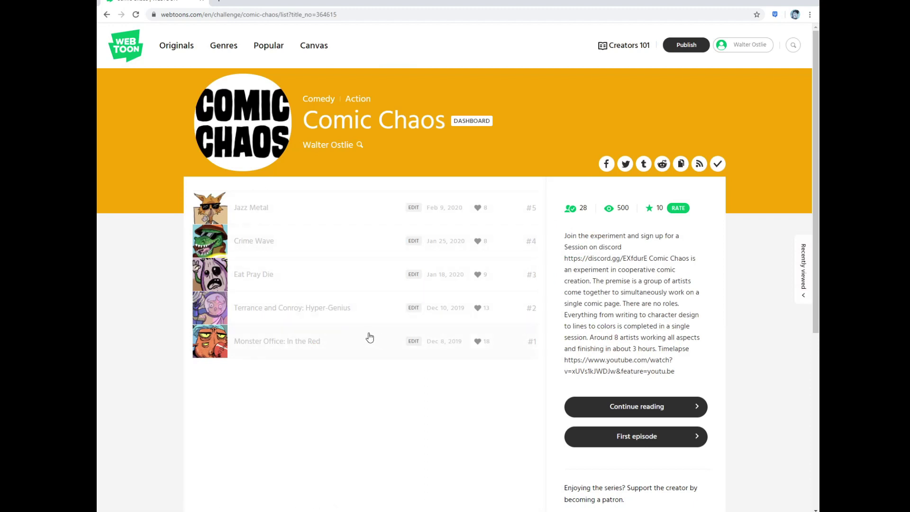
left_click_drag(587, 268, 597, 291)
left_click(597, 291)
left_click_drag(569, 258, 671, 257)
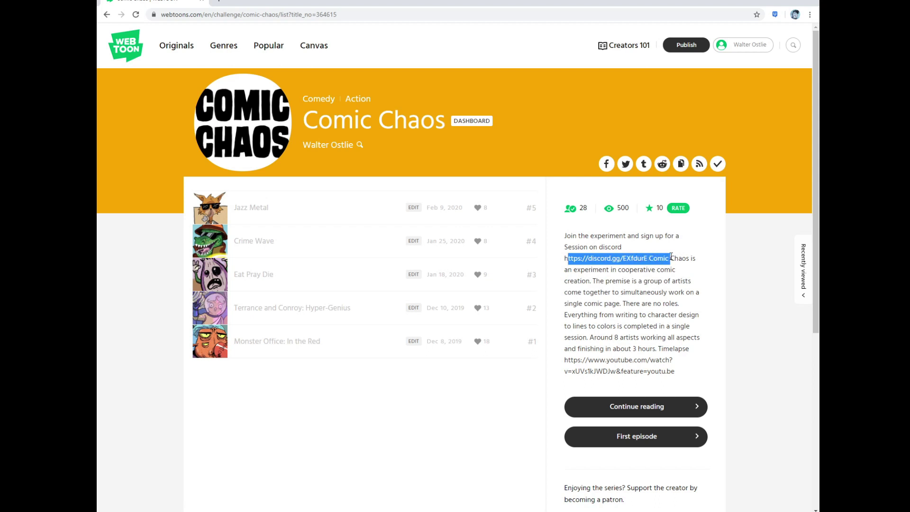
left_click(666, 279)
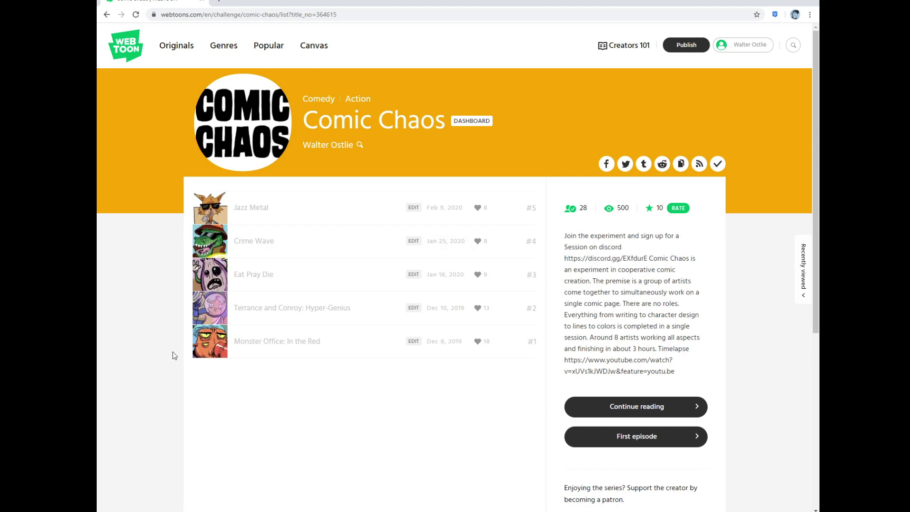
Open the Comic Chaos episodes "Monster Office: In the Red" and "Jazz Metal" in turn and look through their comic pages.
left_click(219, 351)
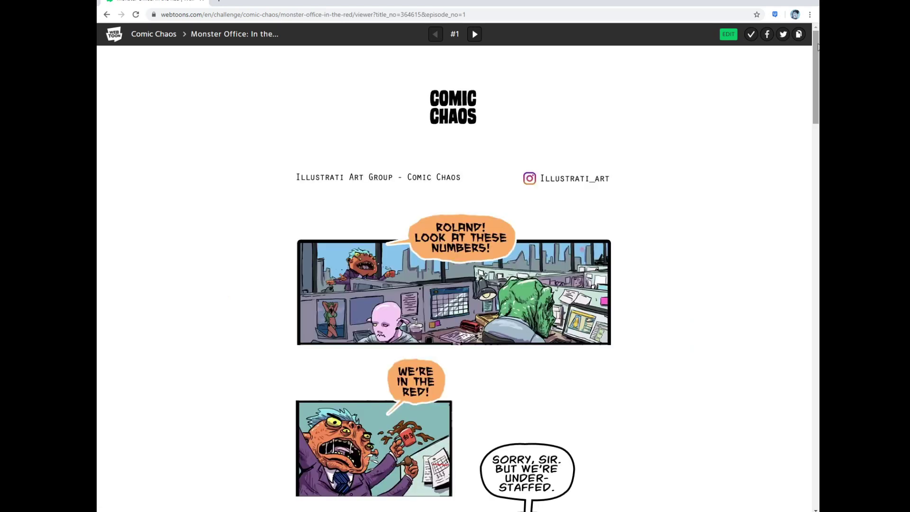
left_click_drag(817, 46, 818, 253)
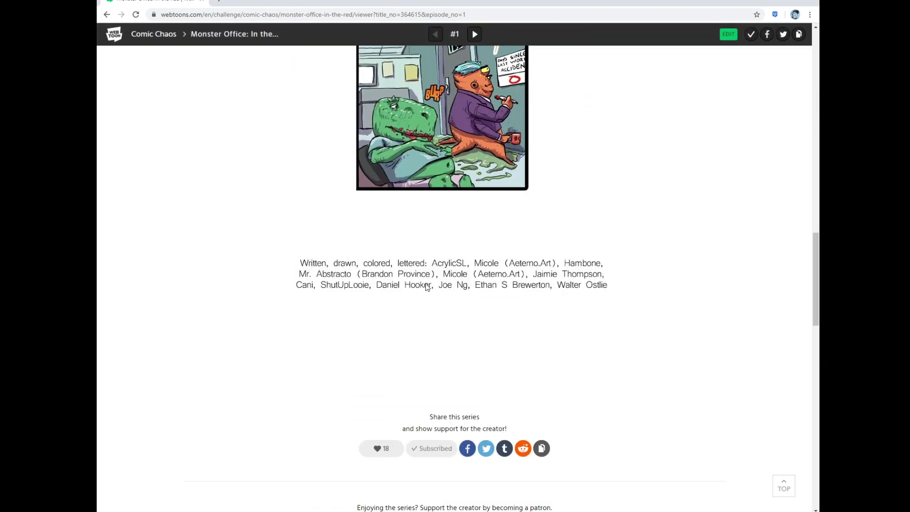
left_click(154, 33)
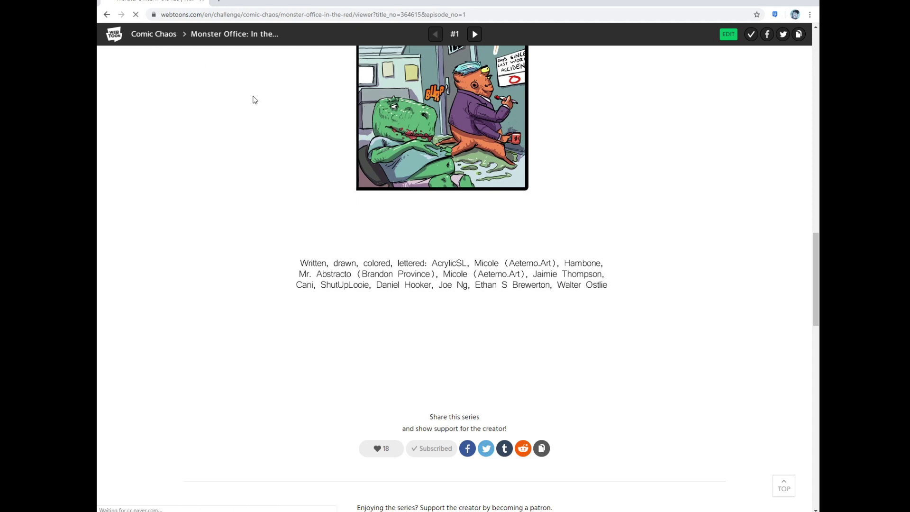
left_click(232, 211)
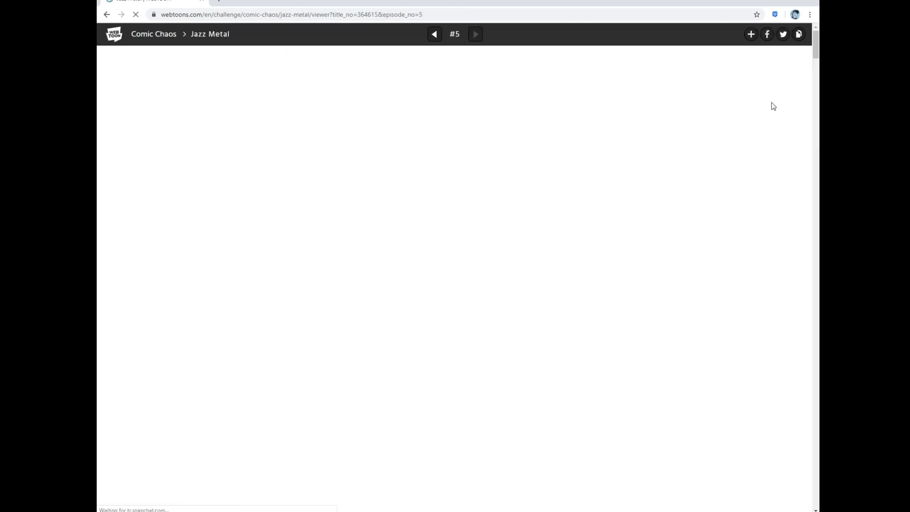
left_click_drag(812, 46, 809, 273)
left_click_drag(809, 282, 813, 430)
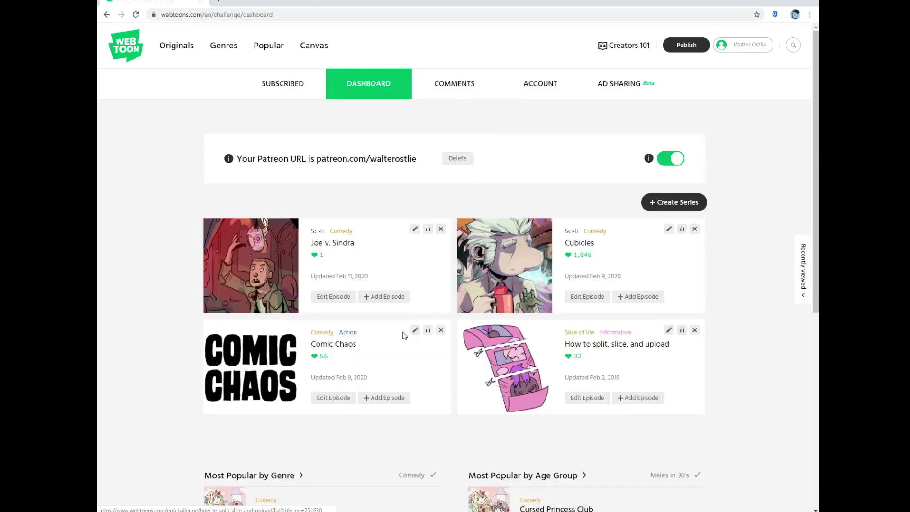
Open the "Joe v. Sindra" series from the creator dashboard.
left_click(240, 269)
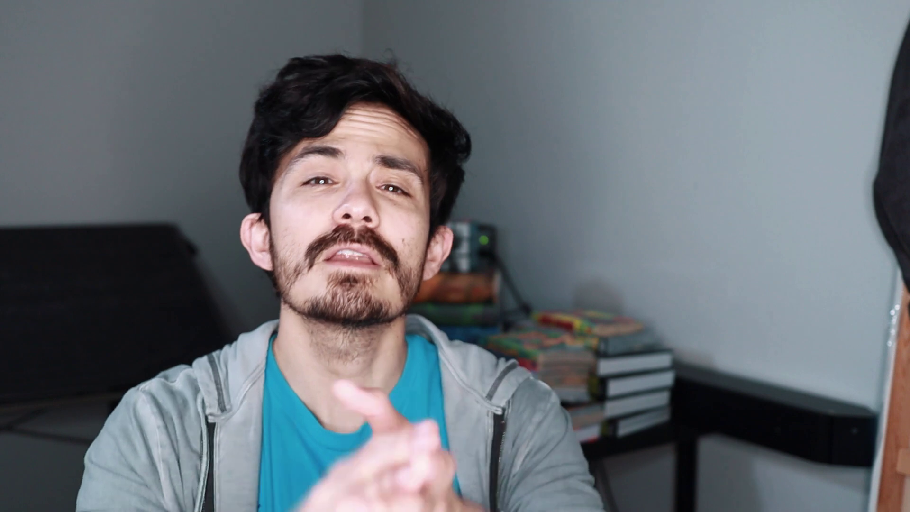